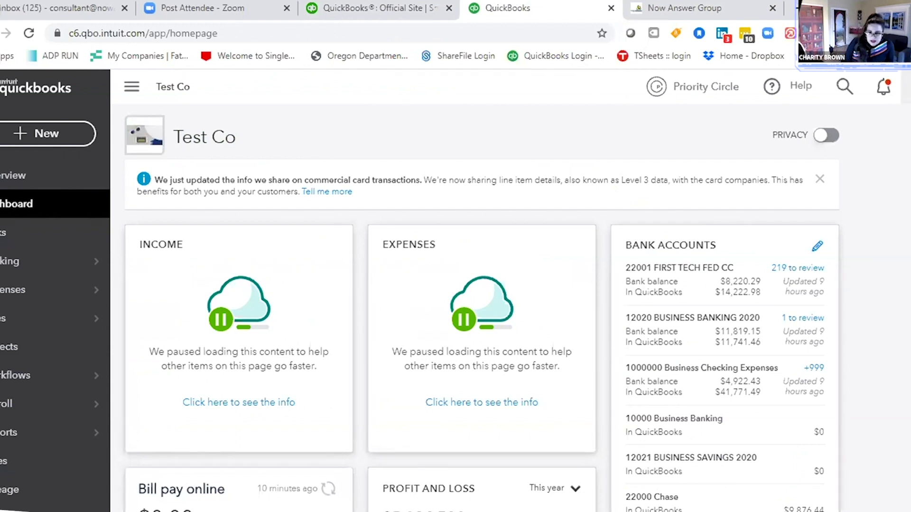
# Open the gear settings menu on the Test Co dashboard
pyautogui.click(854, 87)
# Sign out of Test Co and scroll the QuickBooks site to the Simple Start, Essentials, Plus and Advanced plans
pyautogui.click(833, 290)
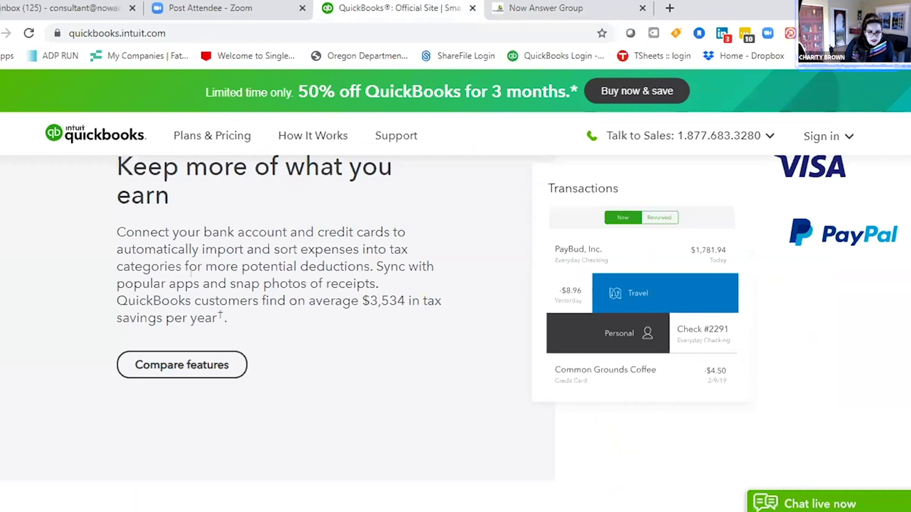
pyautogui.scroll(20, 191, 273)
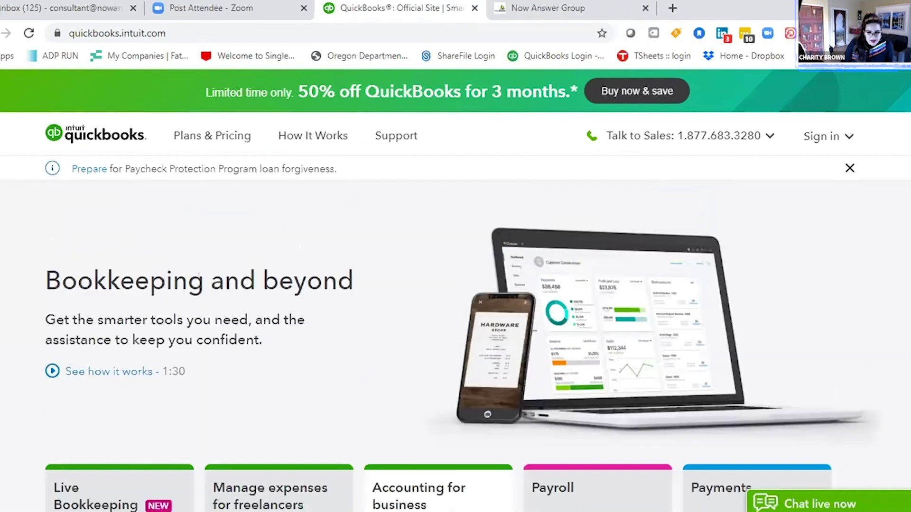
pyautogui.scroll(-6, 199, 277)
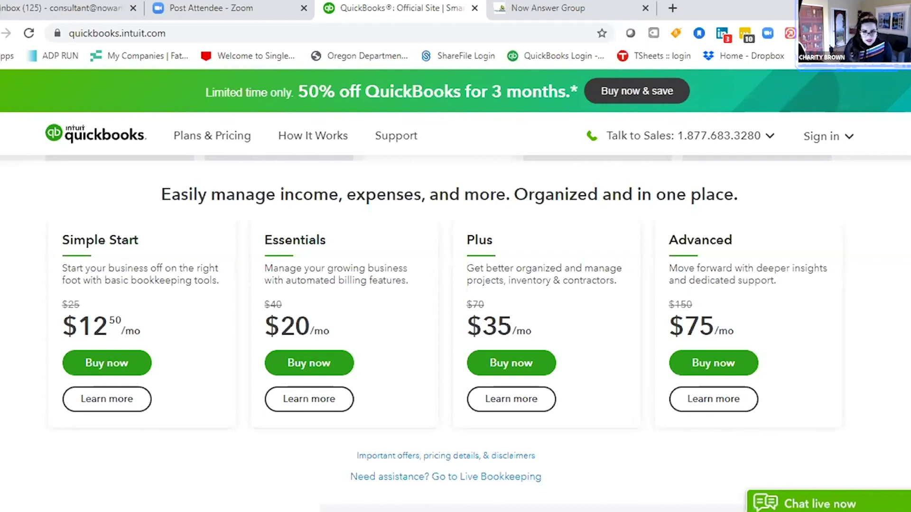
# Choose QuickBooks Online from the Sign in list and log in with the saved account details
pyautogui.click(820, 136)
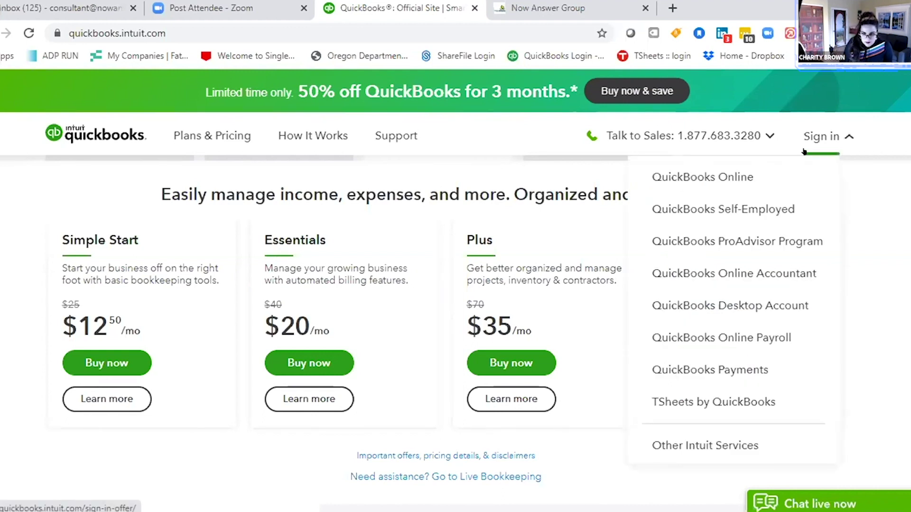
pyautogui.click(820, 136)
pyautogui.click(820, 136)
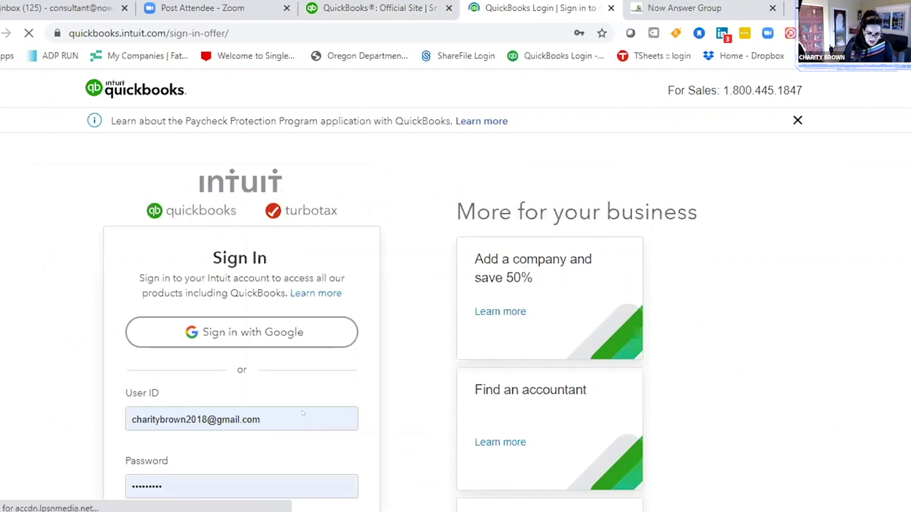
pyautogui.scroll(-8, 221, 432)
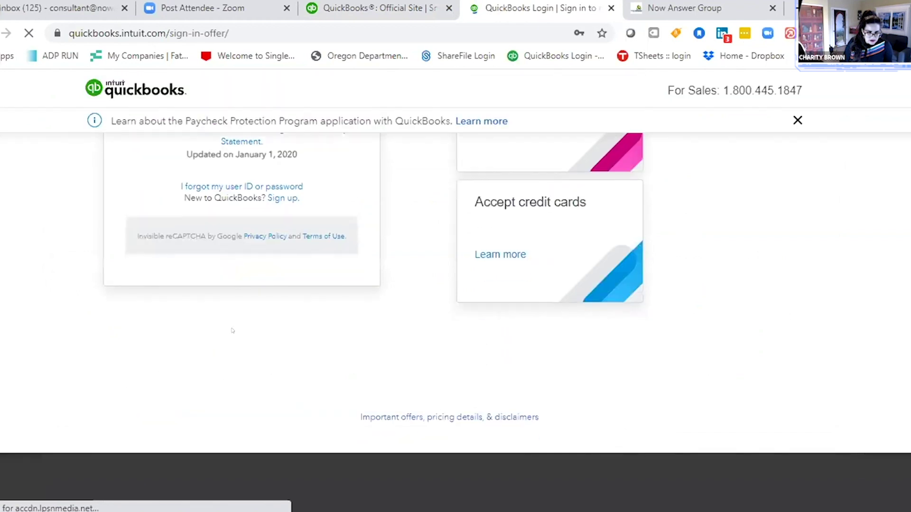
pyautogui.scroll(2, 234, 322)
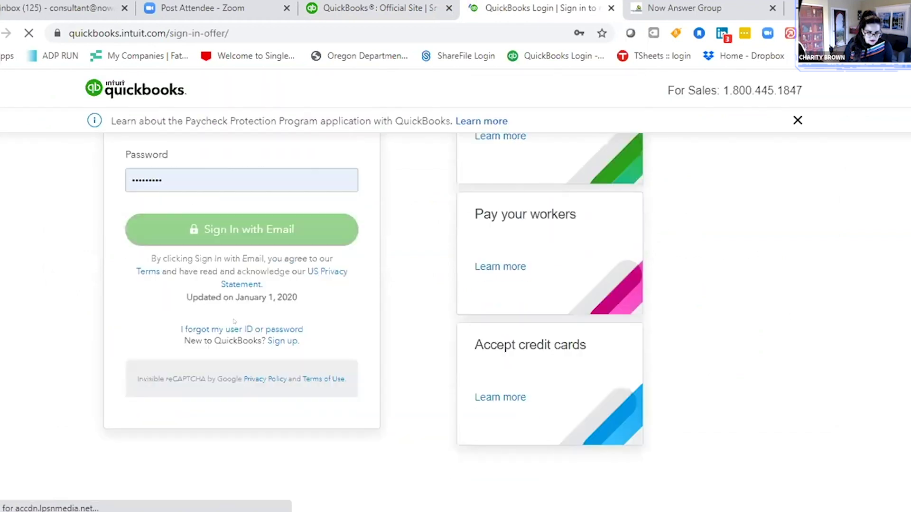
pyautogui.click(268, 230)
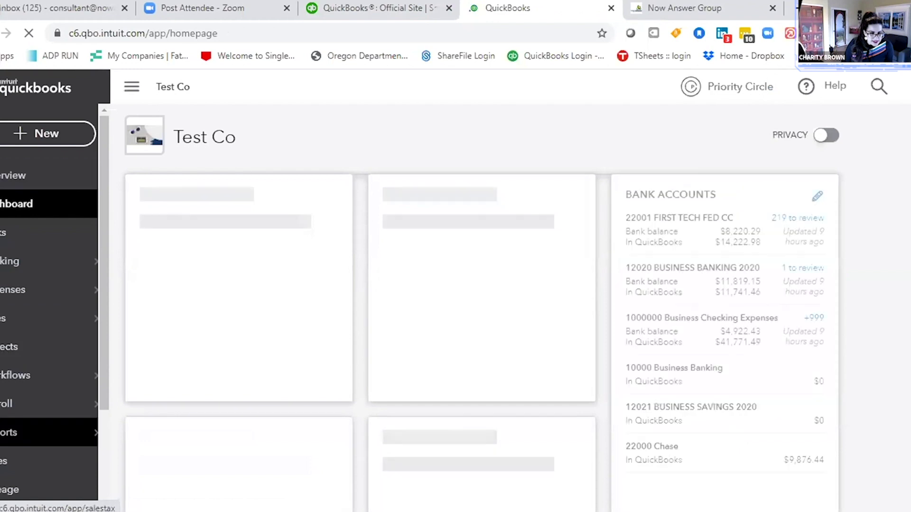
# Open Reports from the left navigation and browse Test Co's Standard reports list
pyautogui.moveTo(47, 432)
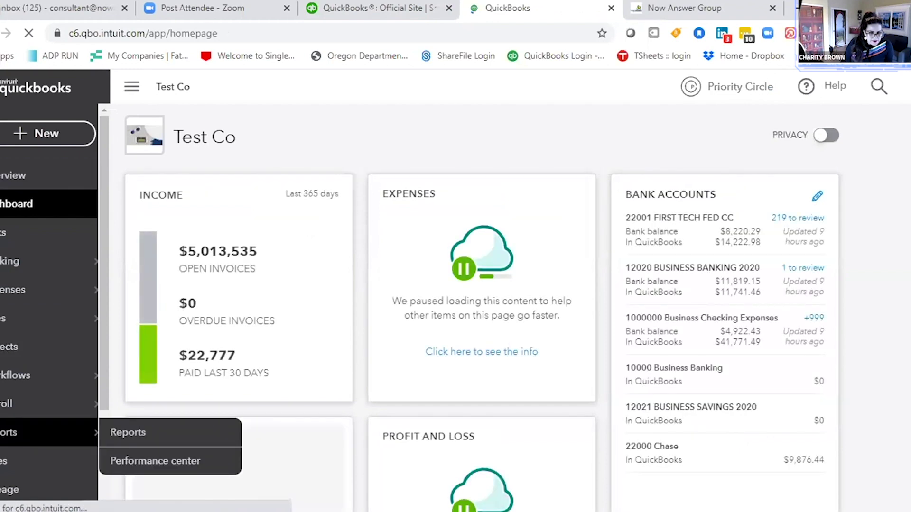
pyautogui.click(118, 432)
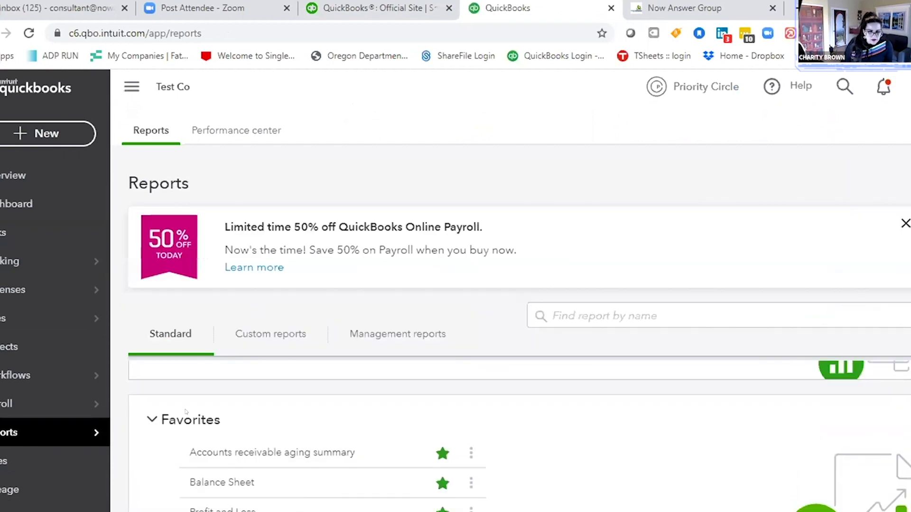
pyautogui.scroll(-3, 236, 368)
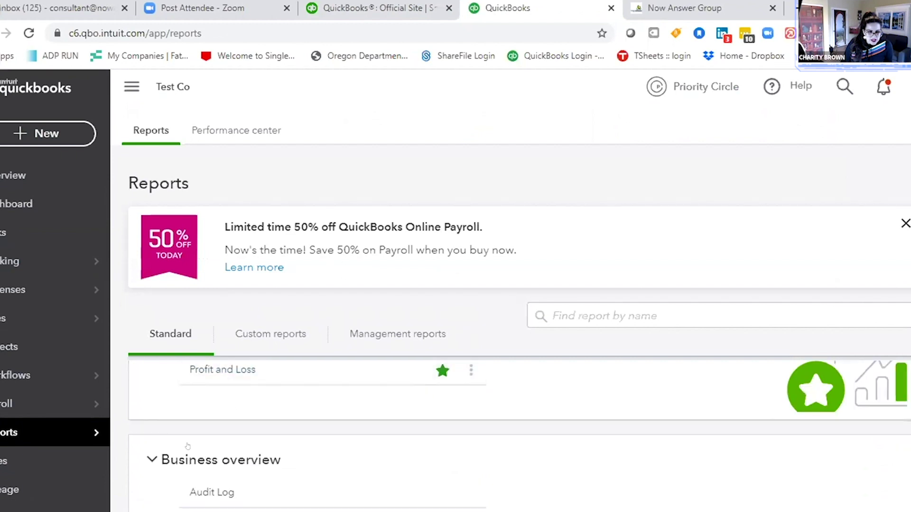
pyautogui.scroll(-3, 187, 446)
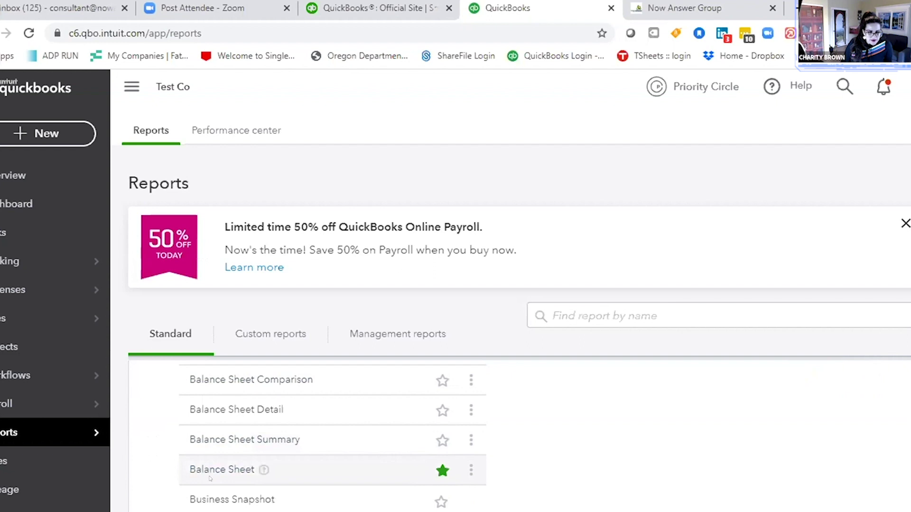
pyautogui.scroll(-3, 209, 478)
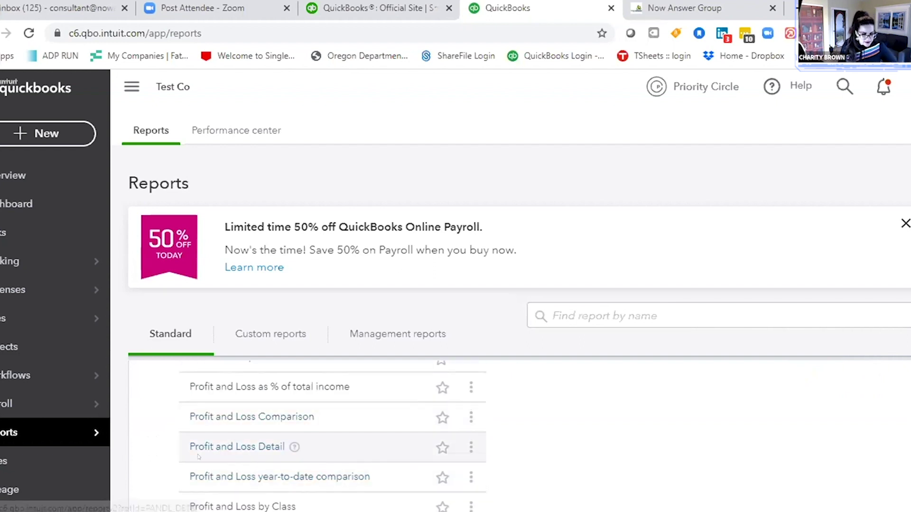
pyautogui.scroll(-5, 198, 456)
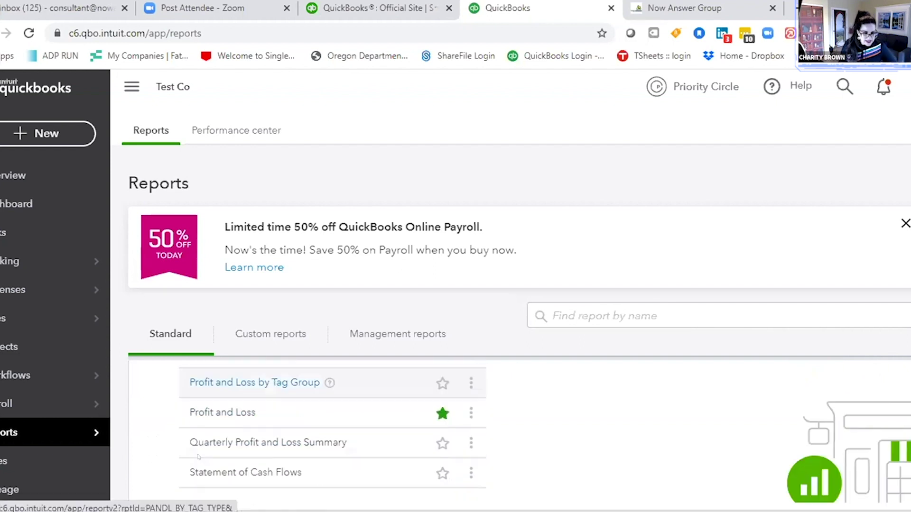
pyautogui.scroll(-5, 199, 456)
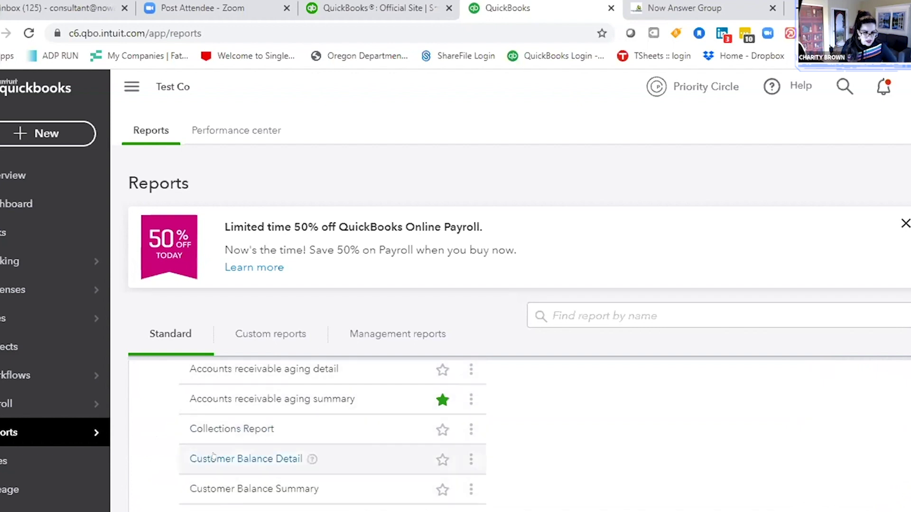
pyautogui.scroll(-5, 213, 456)
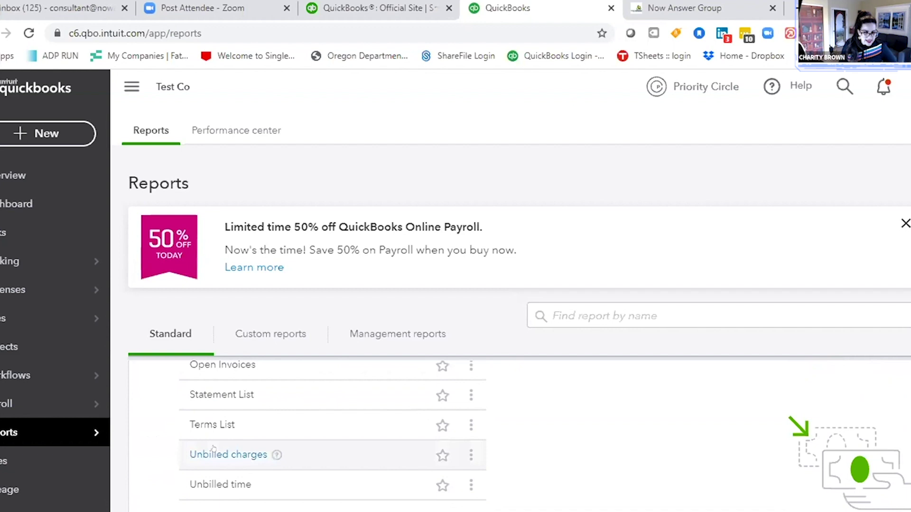
pyautogui.scroll(15, 214, 448)
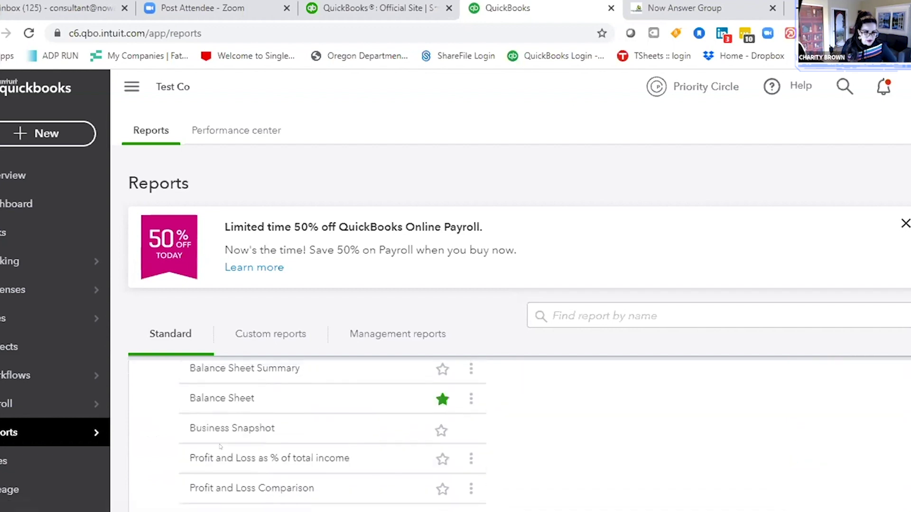
pyautogui.scroll(3, 213, 444)
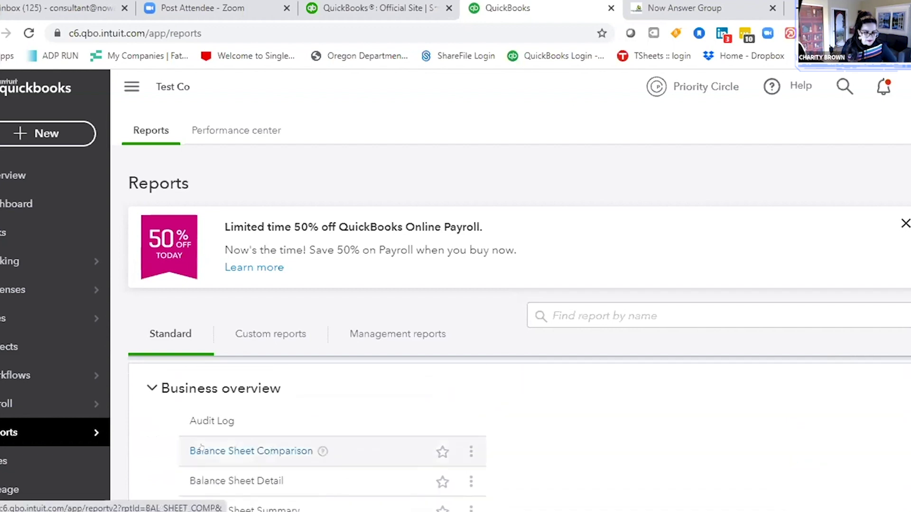
pyautogui.scroll(-4, 201, 446)
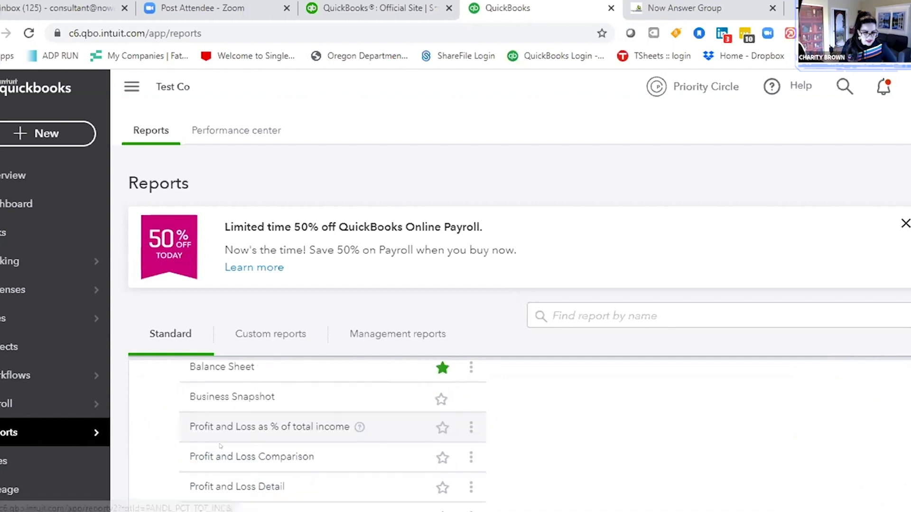
pyautogui.scroll(-1, 219, 445)
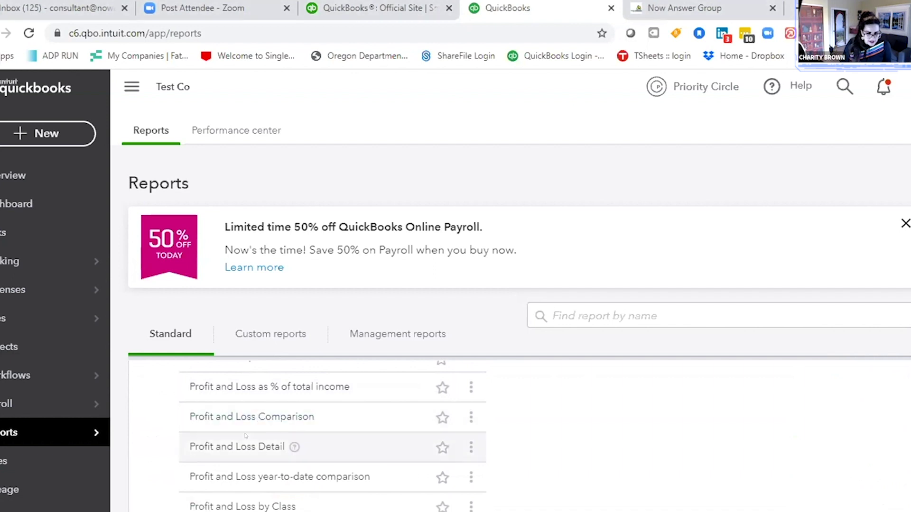
pyautogui.scroll(2, 234, 446)
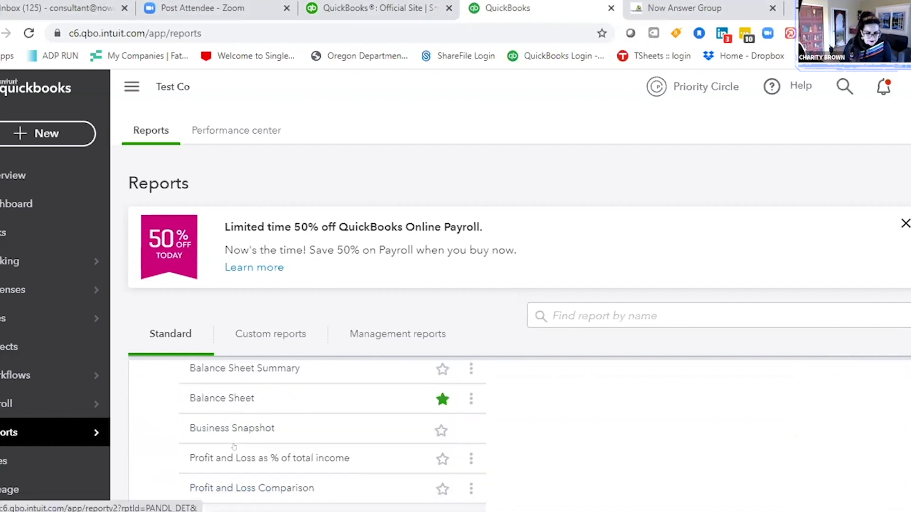
pyautogui.scroll(2, 233, 446)
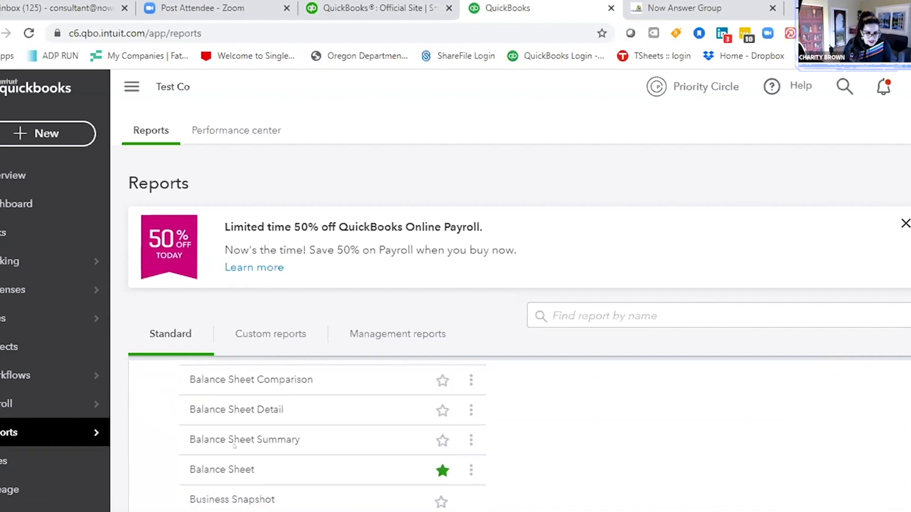
pyautogui.scroll(2, 233, 446)
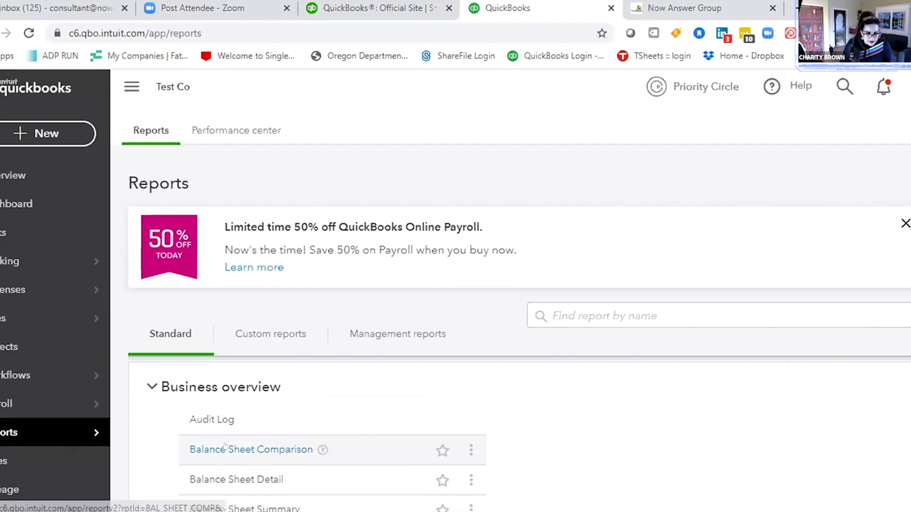
pyautogui.scroll(-2, 212, 469)
pyautogui.scroll(-4, 212, 469)
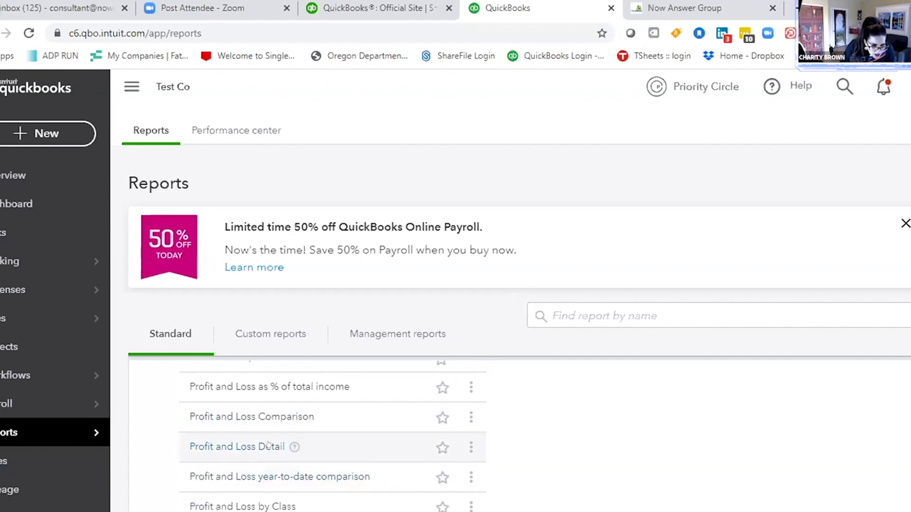
pyautogui.scroll(10, 221, 446)
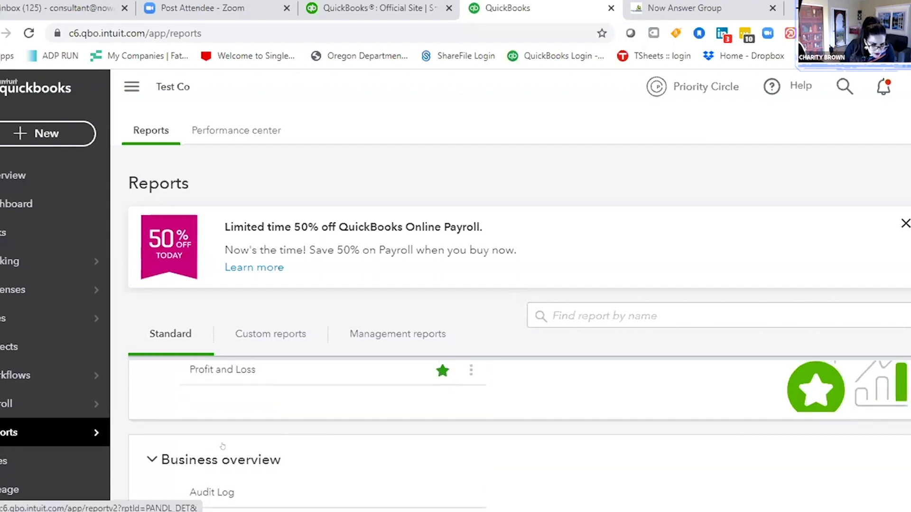
pyautogui.scroll(-2, 221, 446)
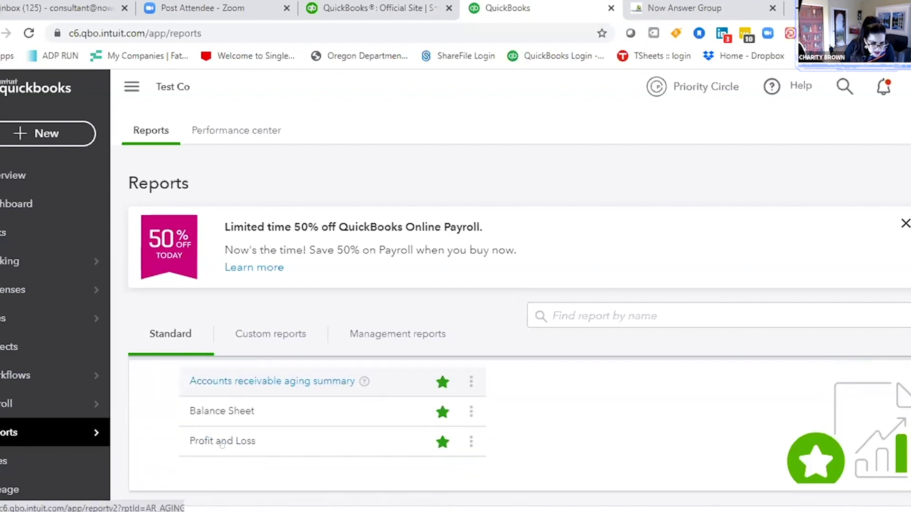
# Open the Profit and Loss report, scroll through it, then open the gear settings menu
pyautogui.click(214, 442)
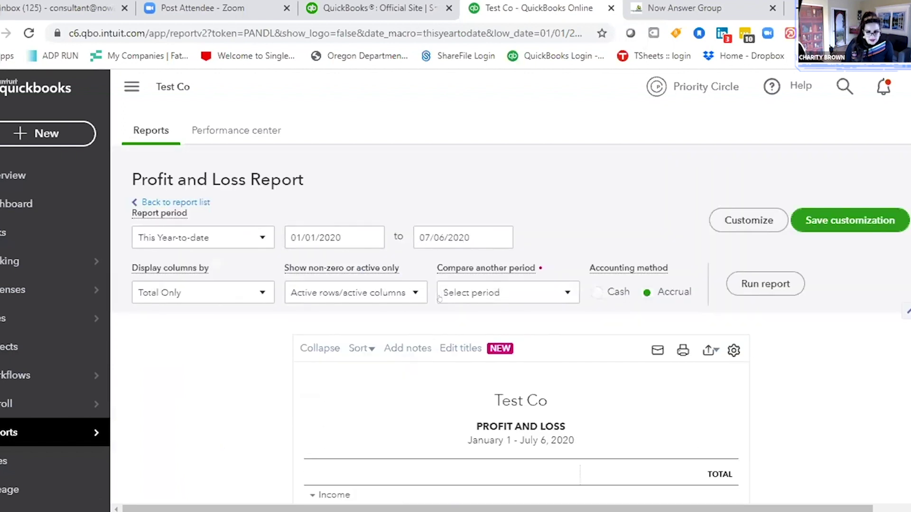
pyautogui.scroll(-3, 439, 298)
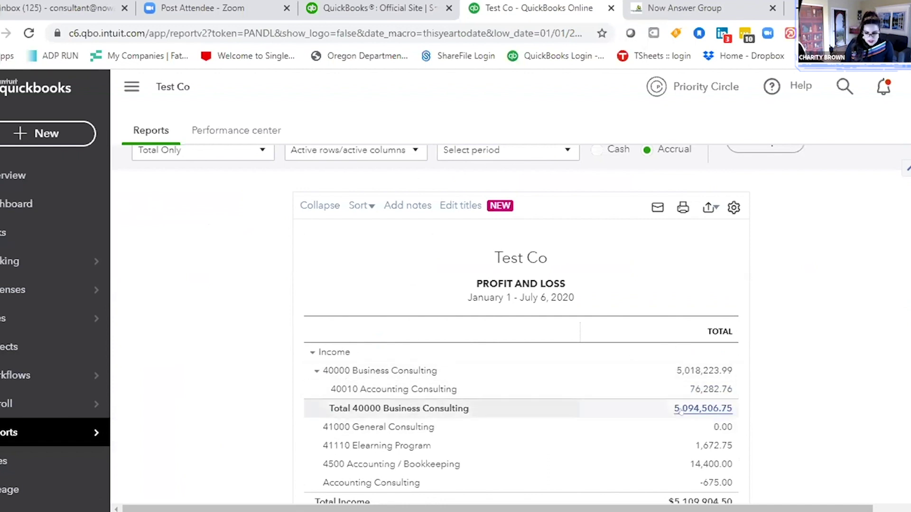
pyautogui.scroll(-3, 701, 288)
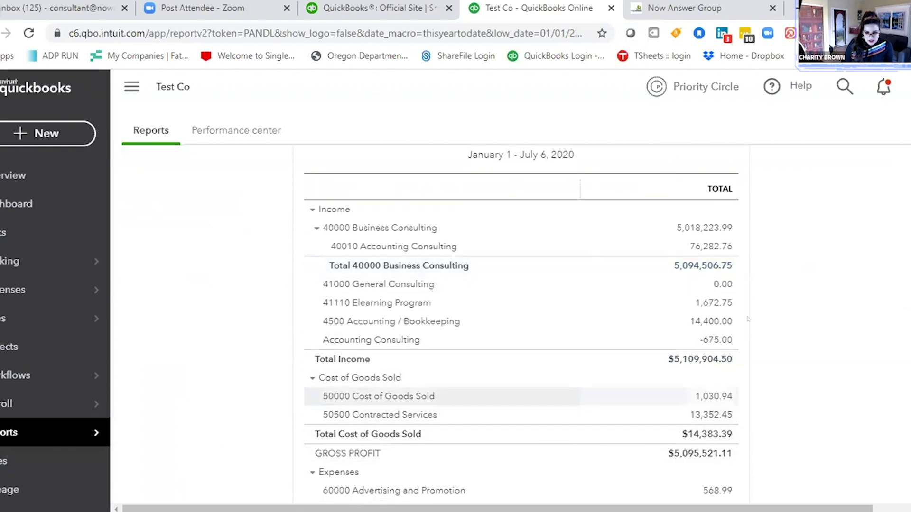
pyautogui.scroll(-7, 550, 317)
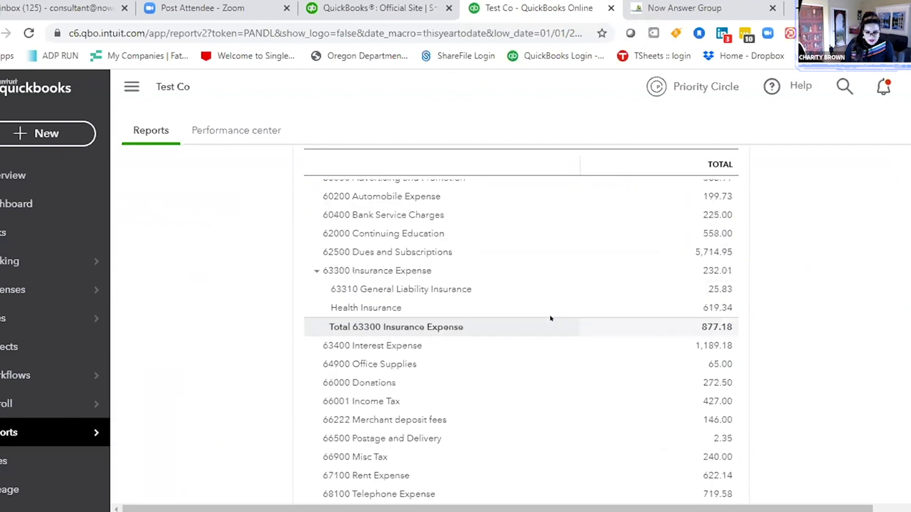
pyautogui.scroll(2, 461, 228)
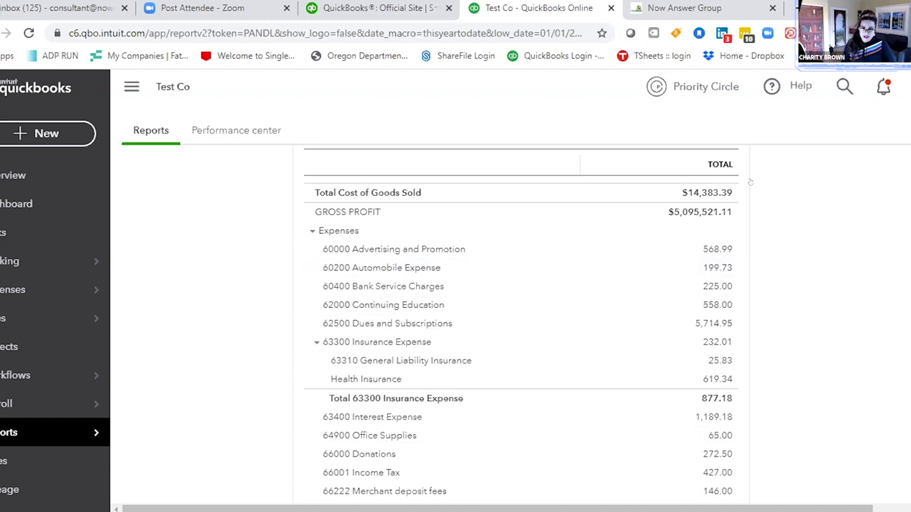
pyautogui.click(906, 86)
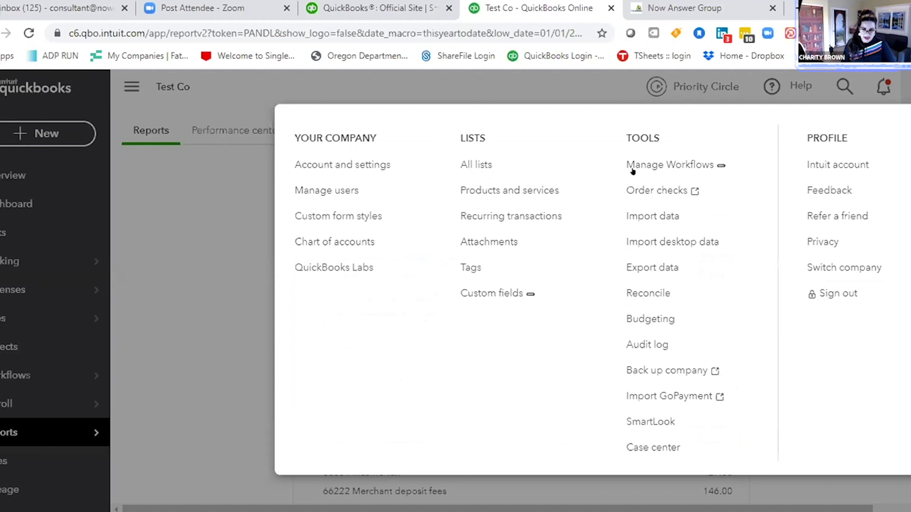
# Open Chart of accounts and scroll through the bank, asset, liability, equity, income and expense accounts
pyautogui.click(327, 241)
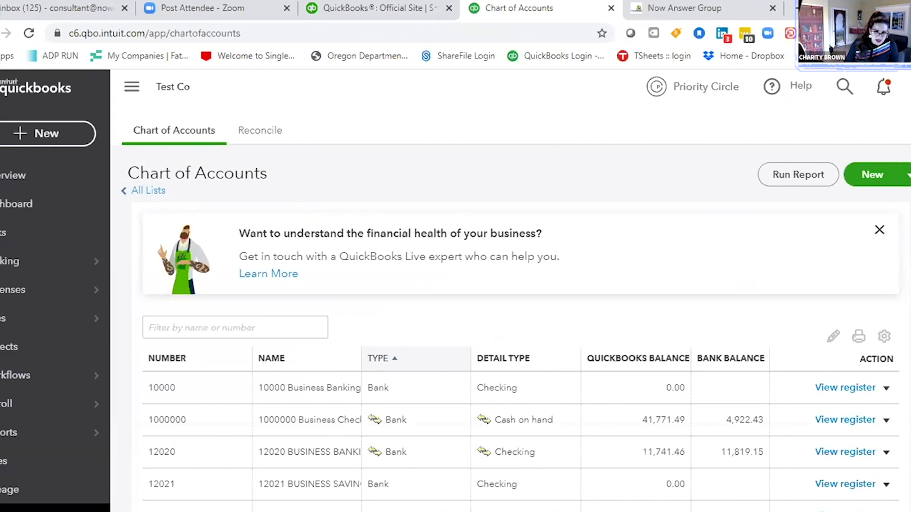
pyautogui.scroll(-3, 163, 192)
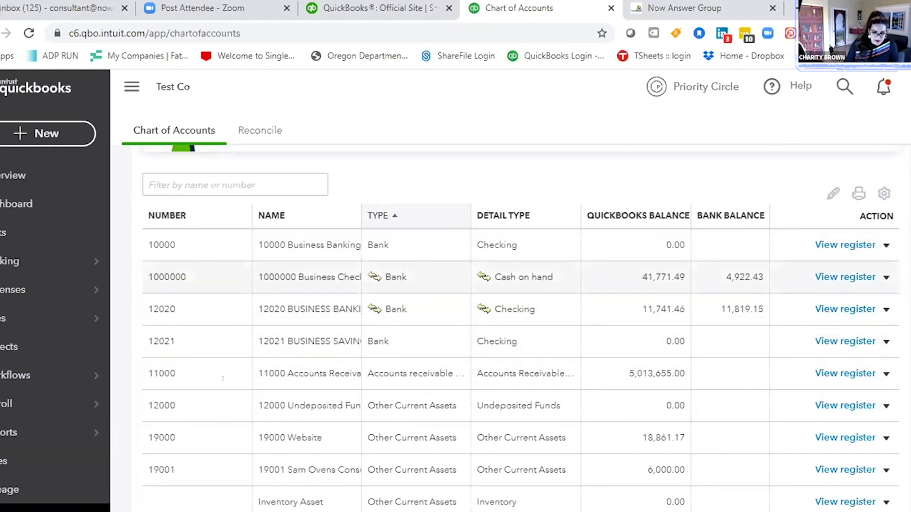
pyautogui.scroll(-3, 147, 237)
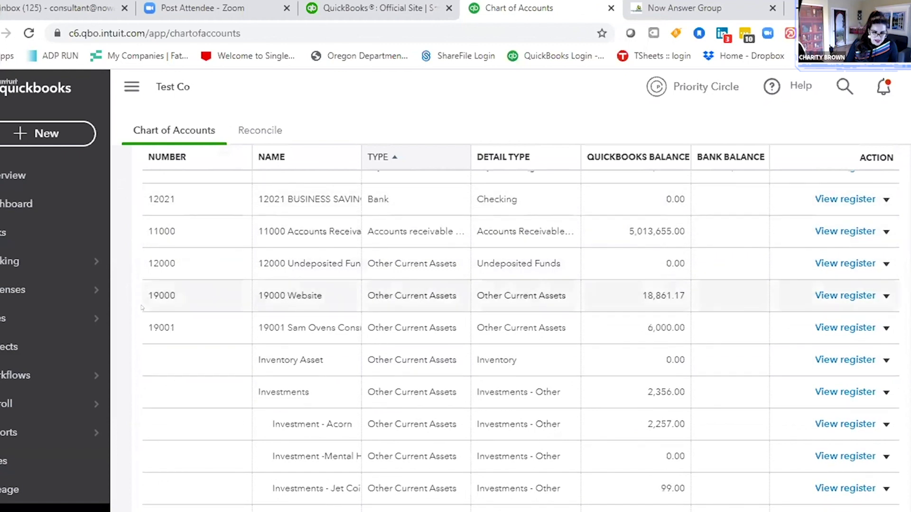
pyautogui.scroll(6, 164, 368)
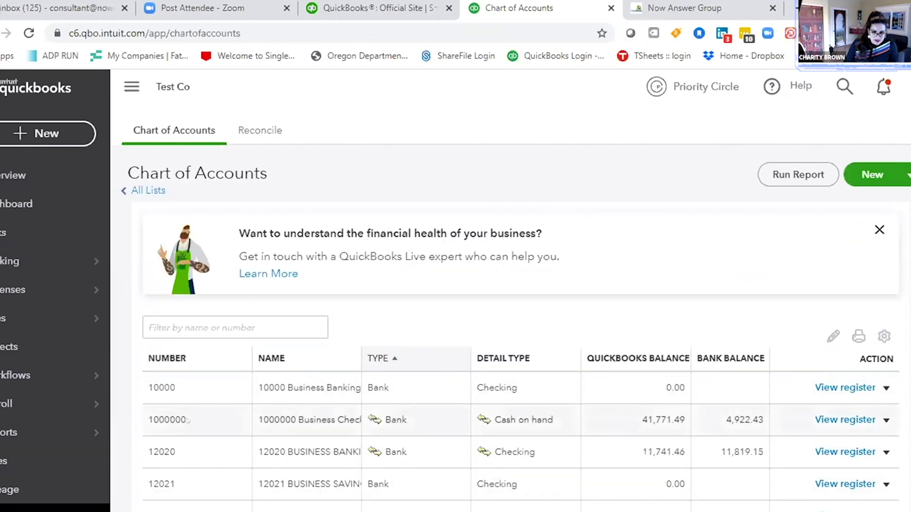
pyautogui.scroll(-2, 237, 427)
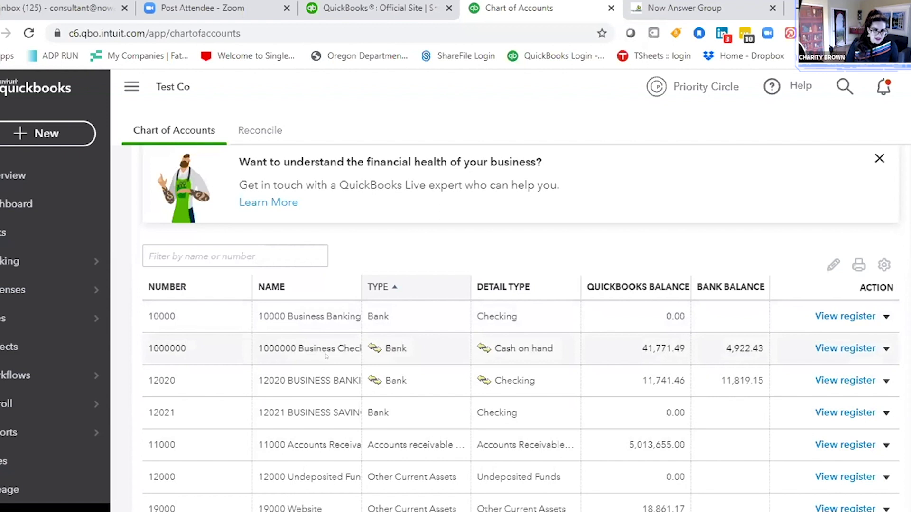
pyautogui.scroll(-3, 285, 332)
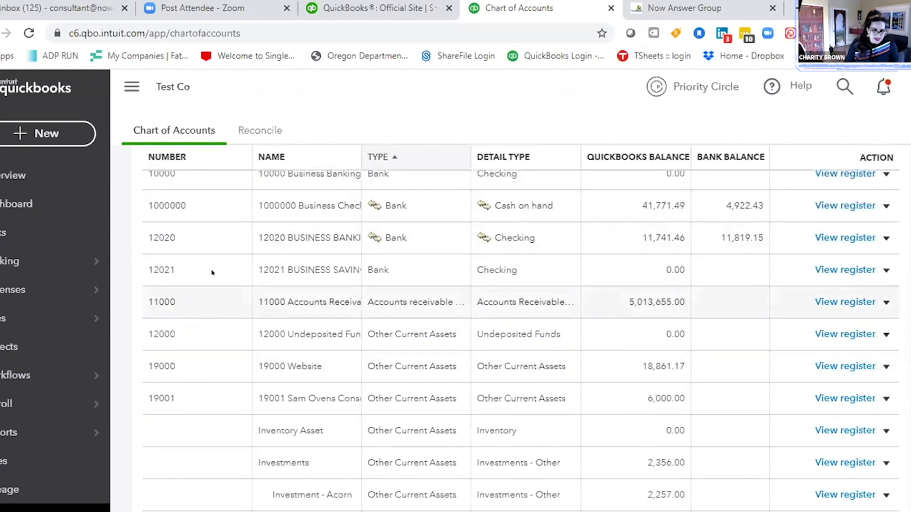
pyautogui.scroll(-3, 174, 342)
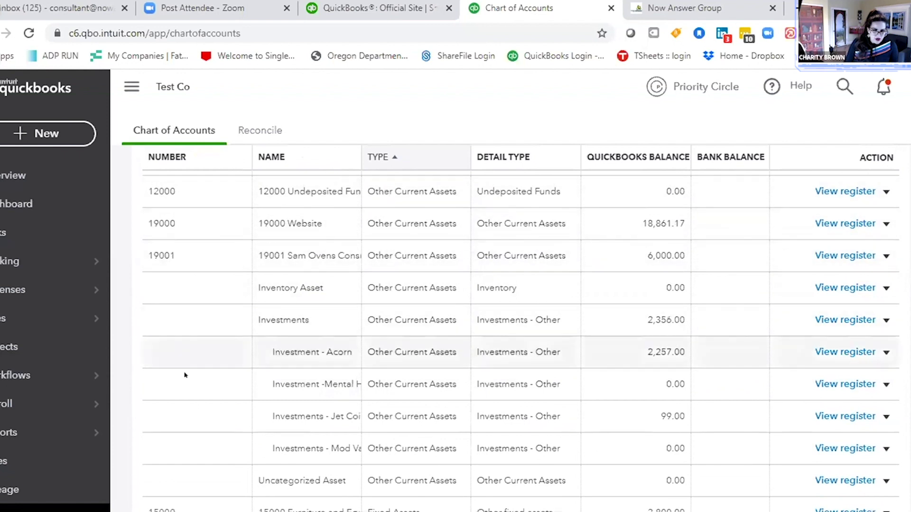
pyautogui.scroll(-8, 185, 370)
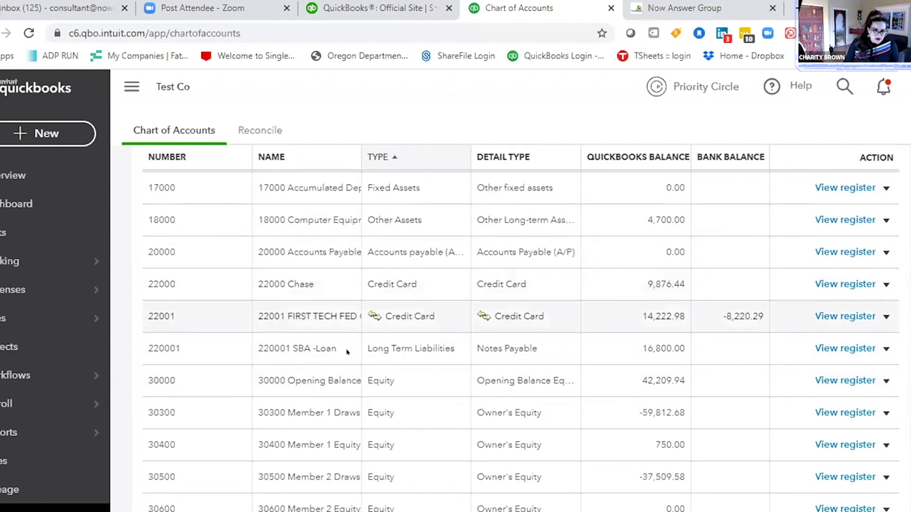
pyautogui.scroll(-5, 382, 340)
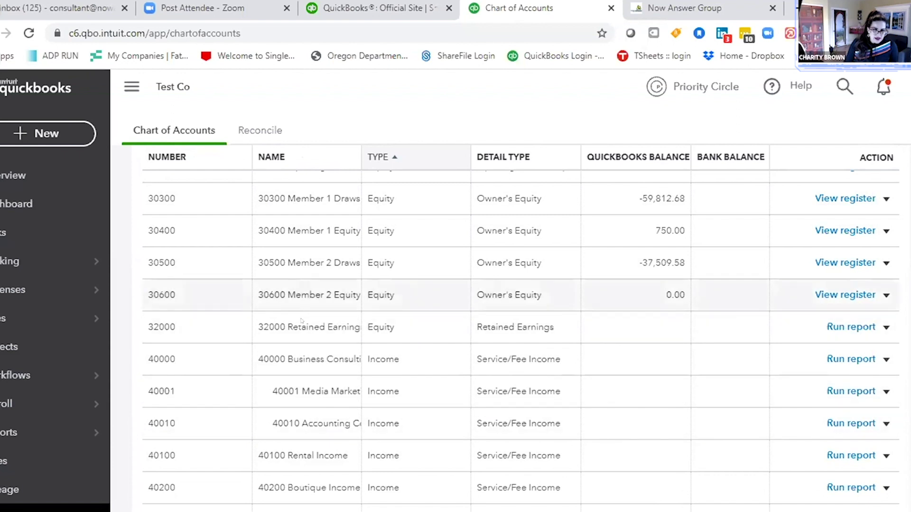
pyautogui.scroll(-2, 302, 341)
pyautogui.scroll(-2, 302, 341)
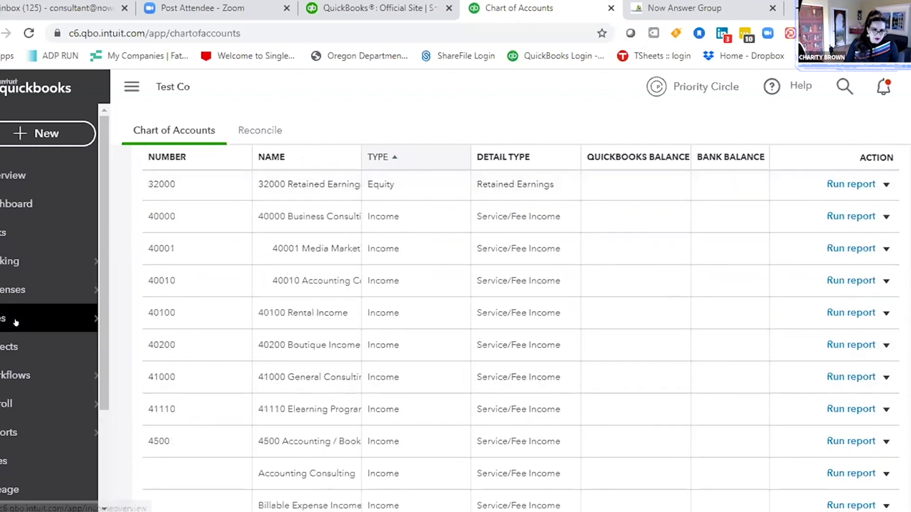
pyautogui.moveTo(15, 320)
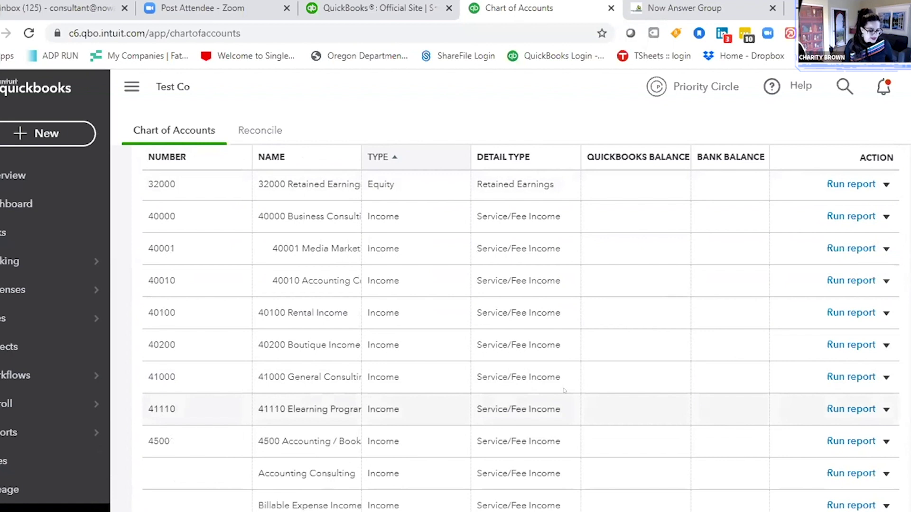
pyautogui.scroll(-10, 553, 367)
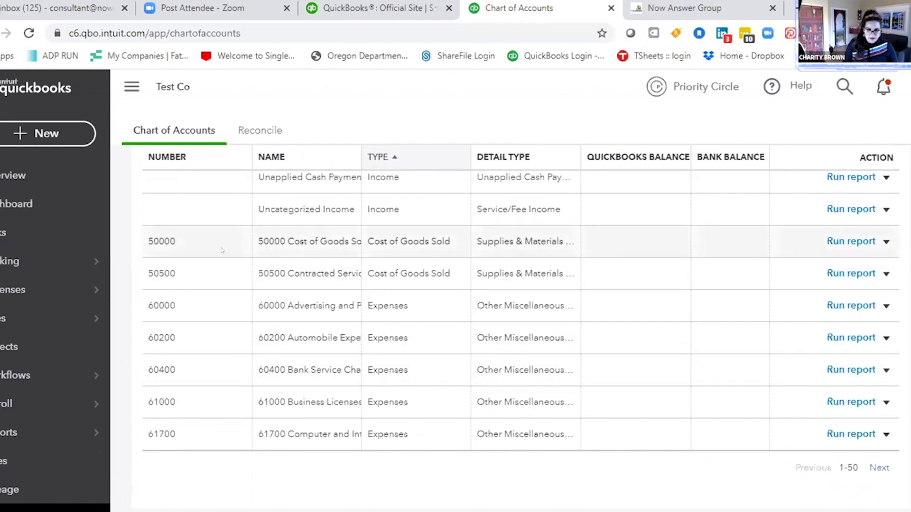
pyautogui.scroll(5, 520, 343)
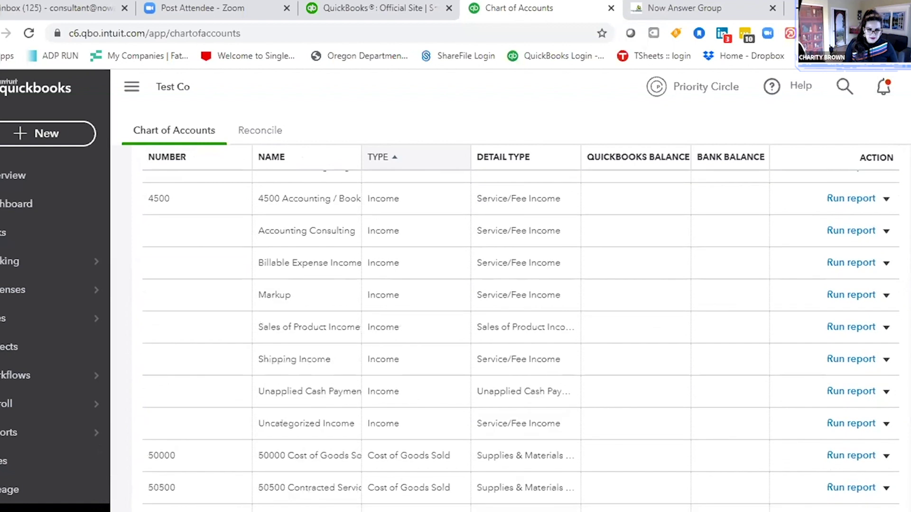
pyautogui.scroll(5, 283, 423)
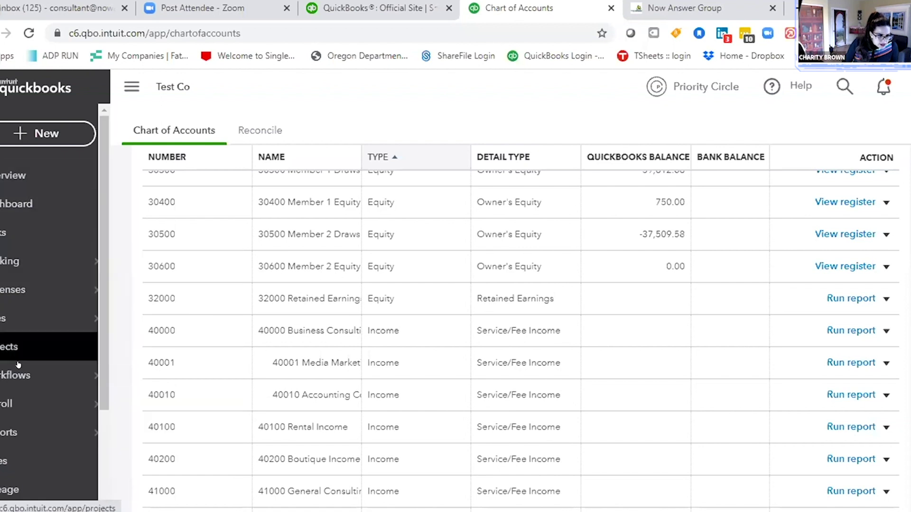
# From Reports, open Profit and Loss for January 1 – July 6, 2020 and scroll to net income
pyautogui.click(18, 434)
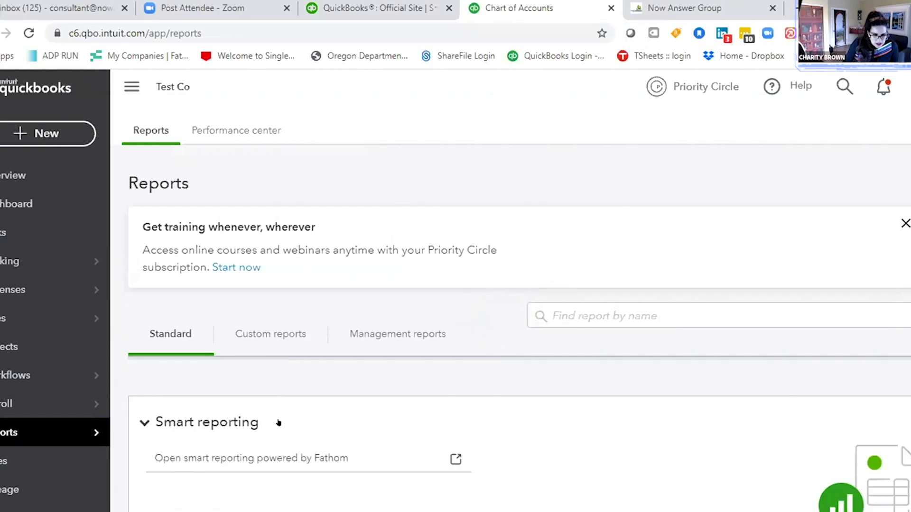
pyautogui.scroll(-3, 278, 422)
pyautogui.scroll(-2, 278, 423)
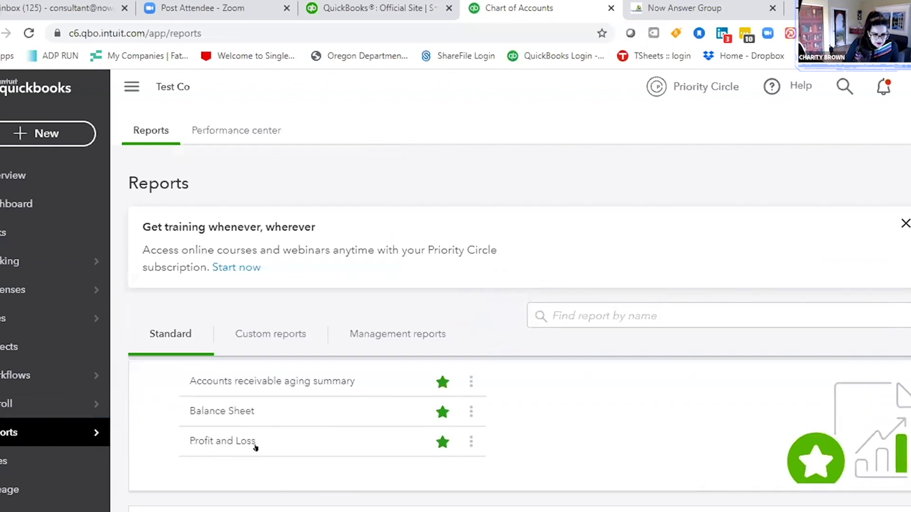
pyautogui.click(226, 442)
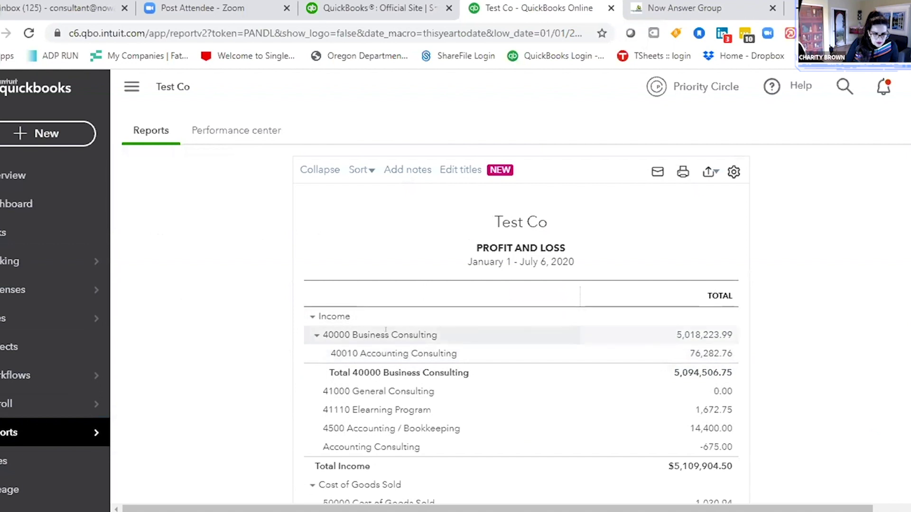
pyautogui.scroll(-5, 385, 330)
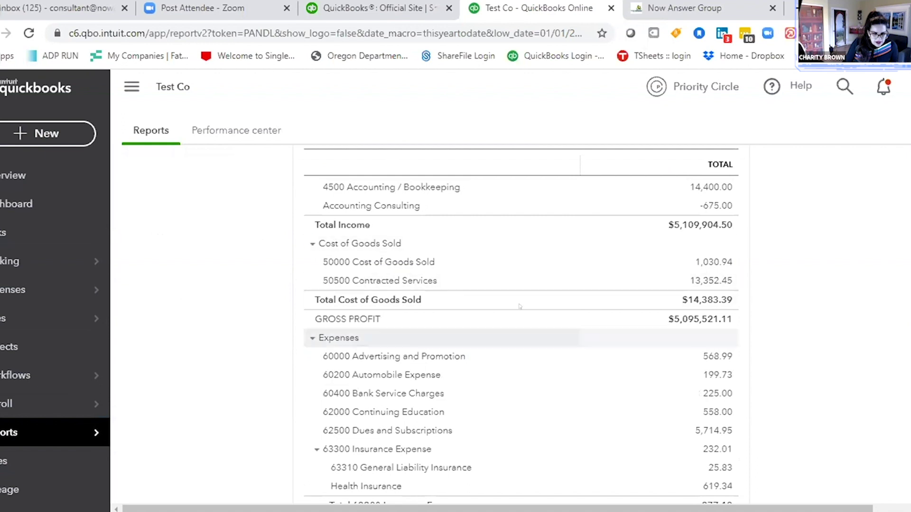
pyautogui.scroll(-3, 347, 377)
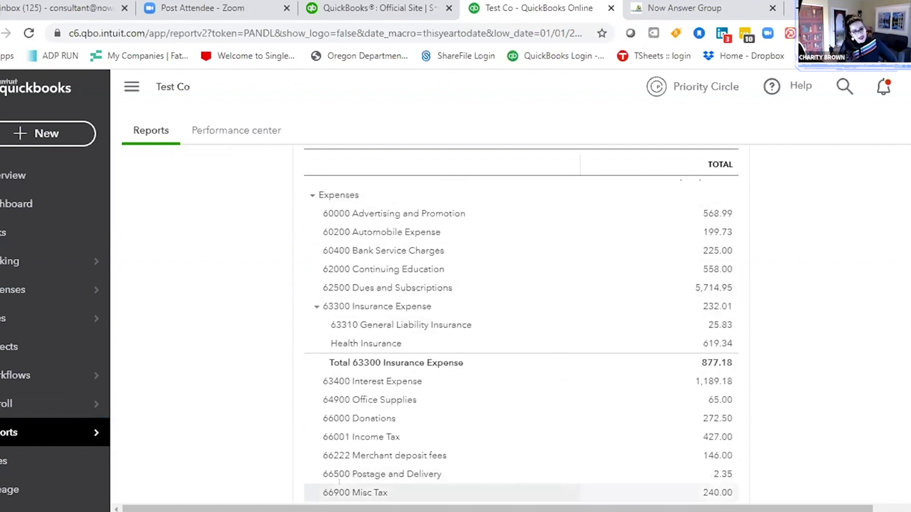
pyautogui.scroll(-5, 403, 481)
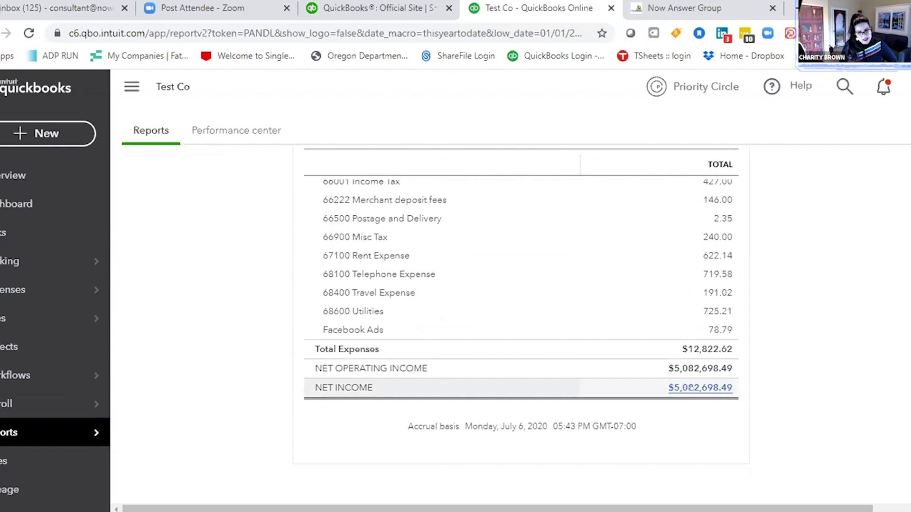
pyautogui.scroll(12, 691, 387)
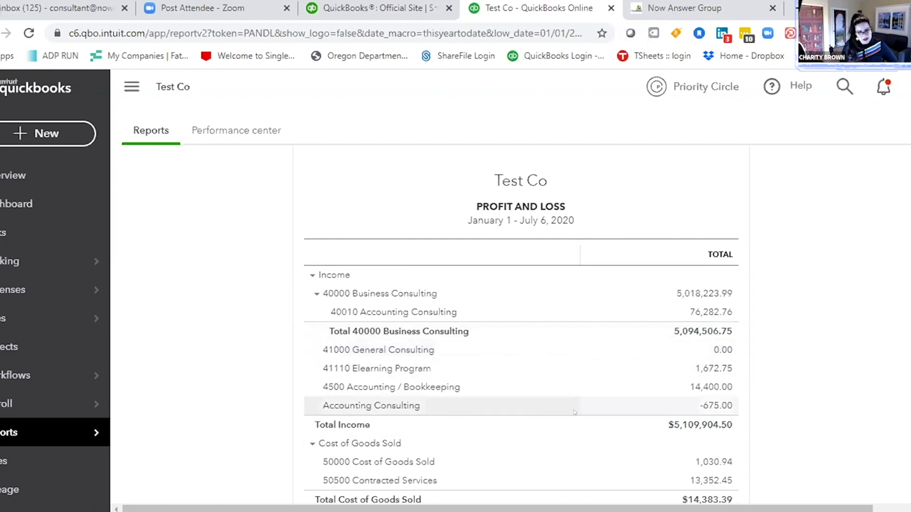
pyautogui.scroll(-2, 381, 436)
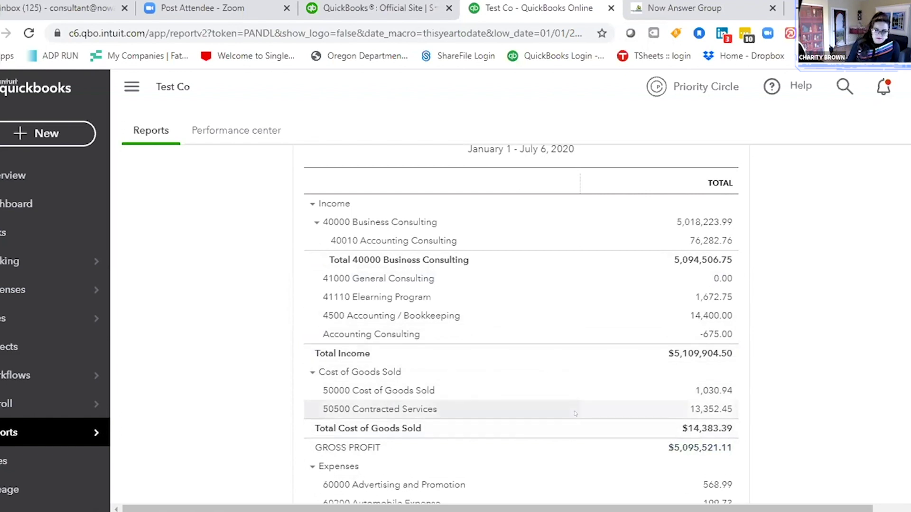
pyautogui.scroll(3, 575, 413)
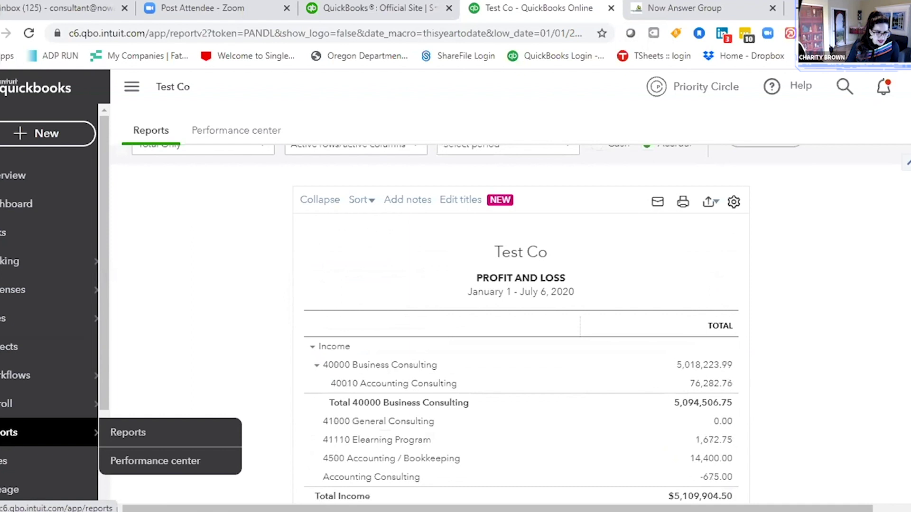
# Open the Balance Sheet as of July 6, 2020, scroll through it, and return to the top
pyautogui.click(29, 432)
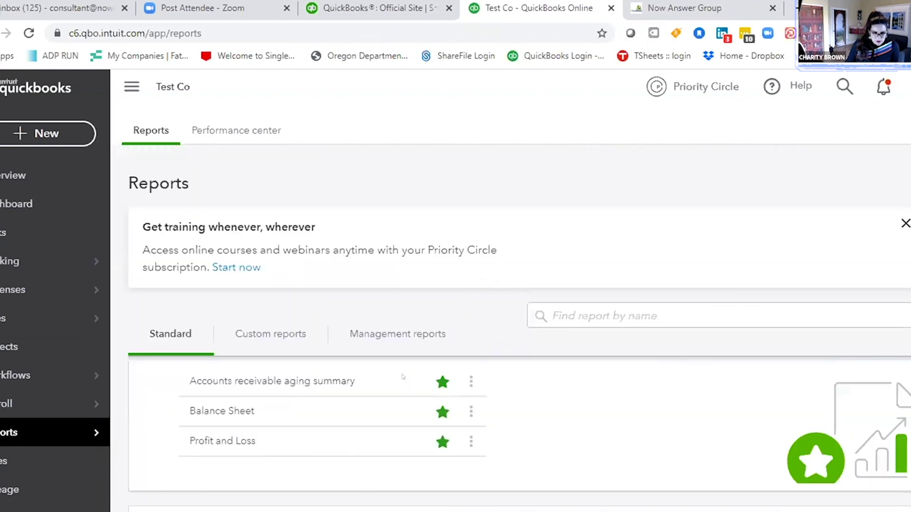
pyautogui.click(214, 407)
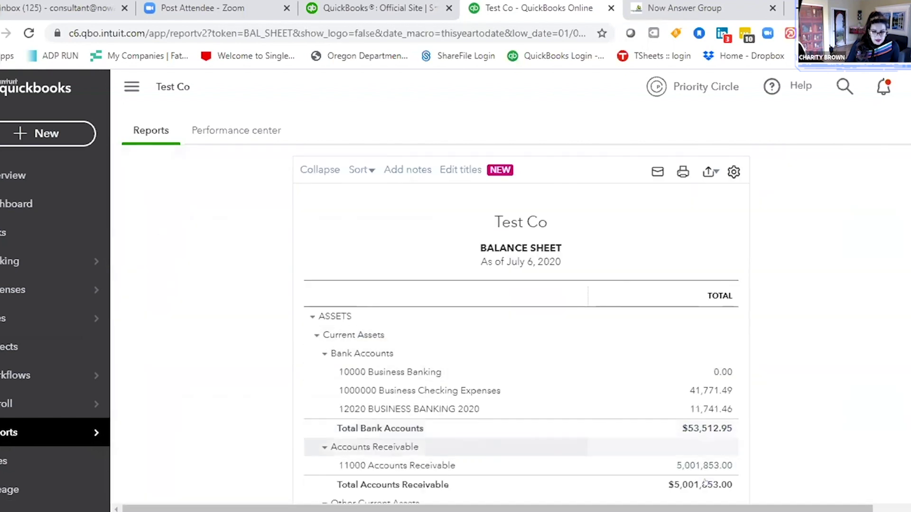
pyautogui.scroll(-4, 704, 482)
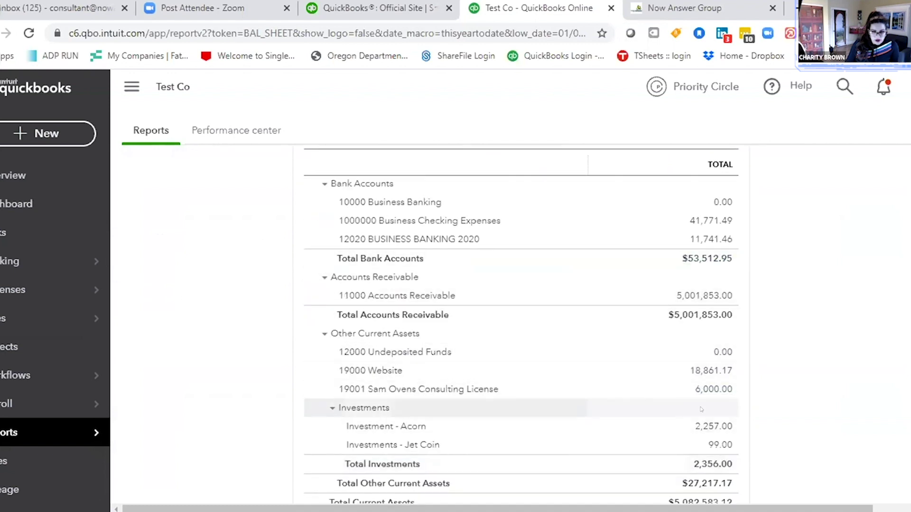
pyautogui.scroll(-5, 701, 409)
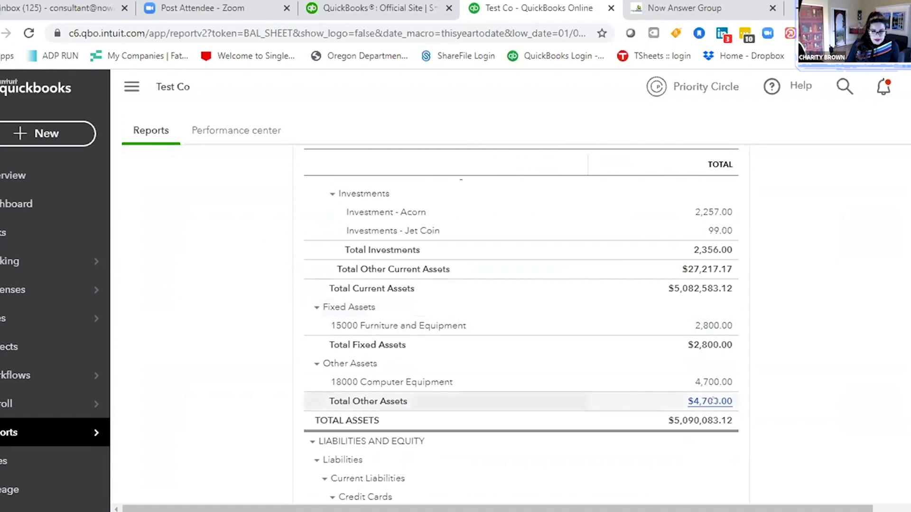
pyautogui.scroll(-3, 714, 400)
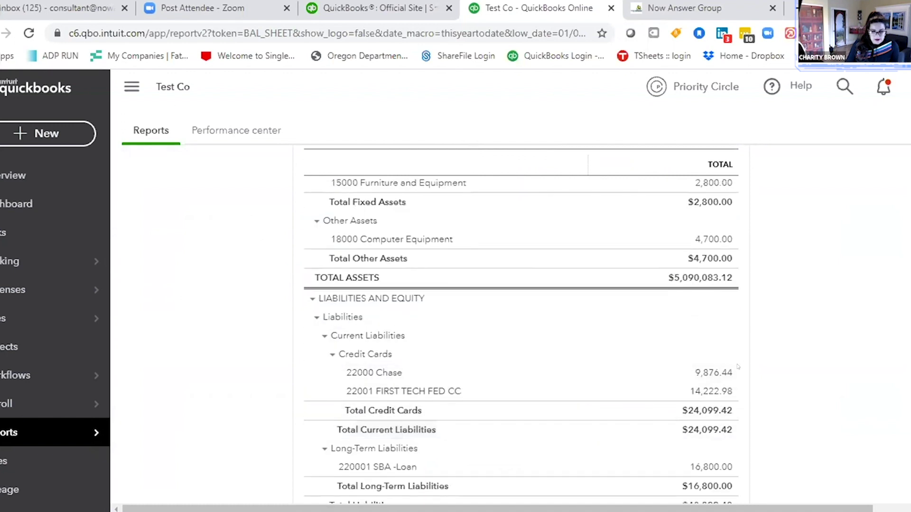
pyautogui.scroll(-3, 711, 370)
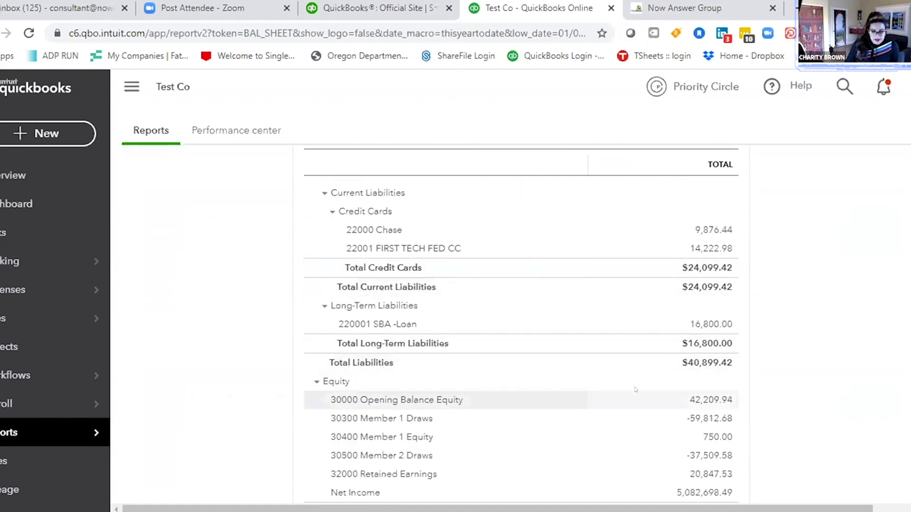
pyautogui.scroll(-3, 635, 390)
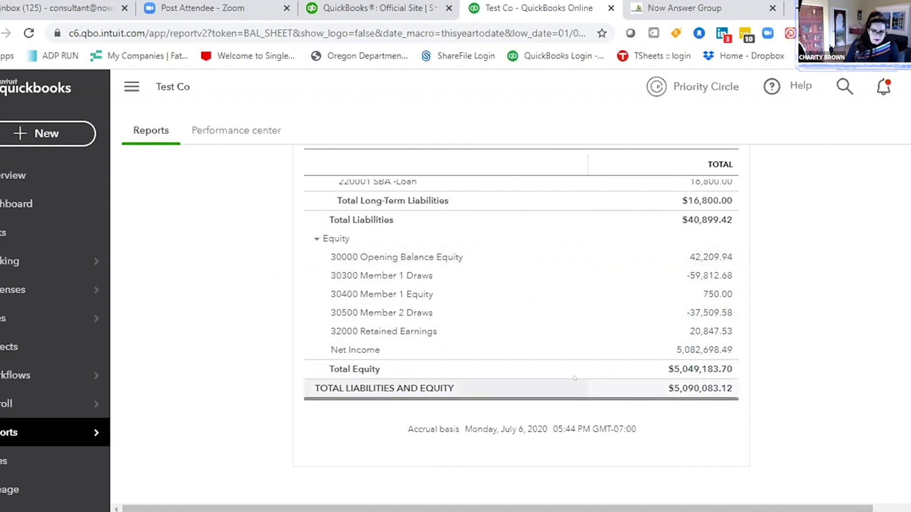
pyautogui.scroll(5, 574, 378)
pyautogui.scroll(15, 574, 378)
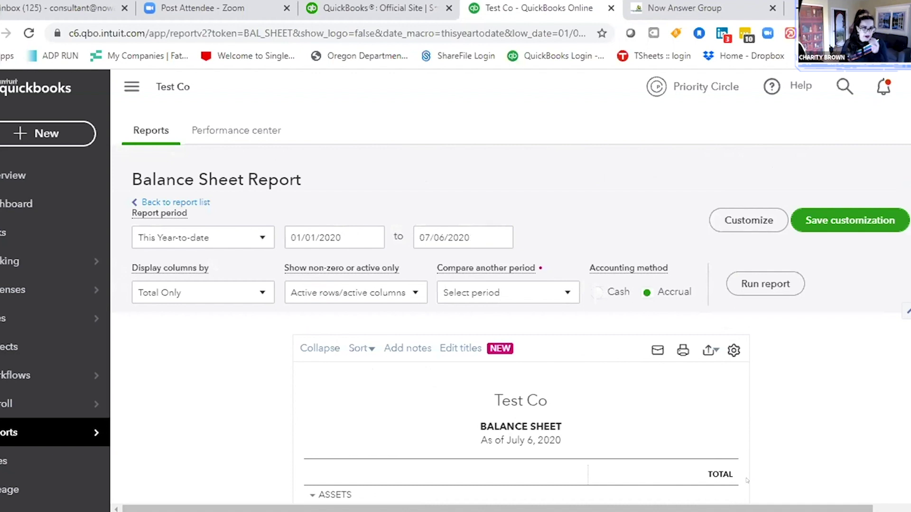
# Open the + New menu listing invoices, bills, journal entries and other transaction types
pyautogui.click(48, 134)
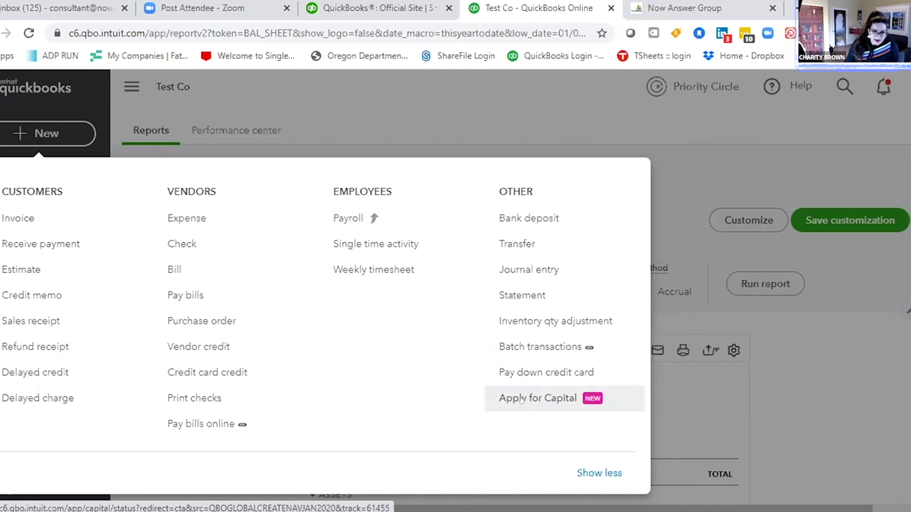
# Open the Apply for Capital page and dismiss the business credit score announcement
pyautogui.click(520, 399)
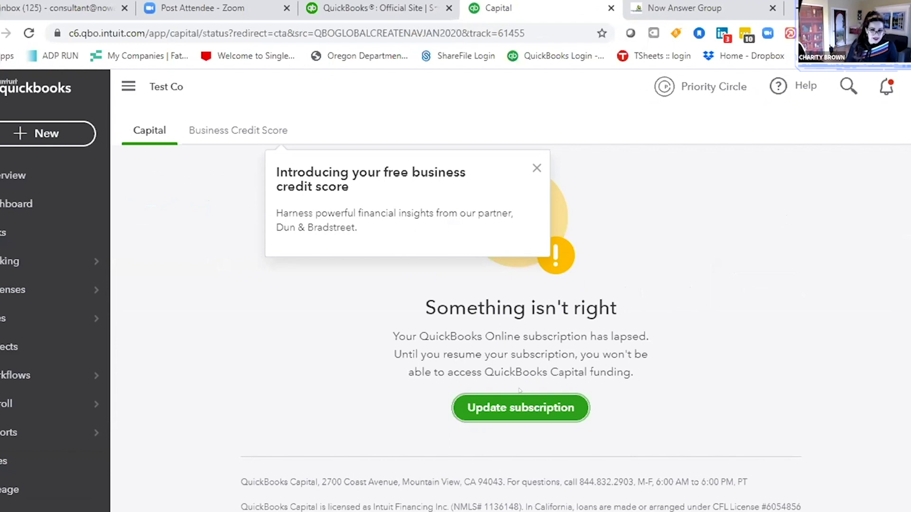
pyautogui.click(532, 170)
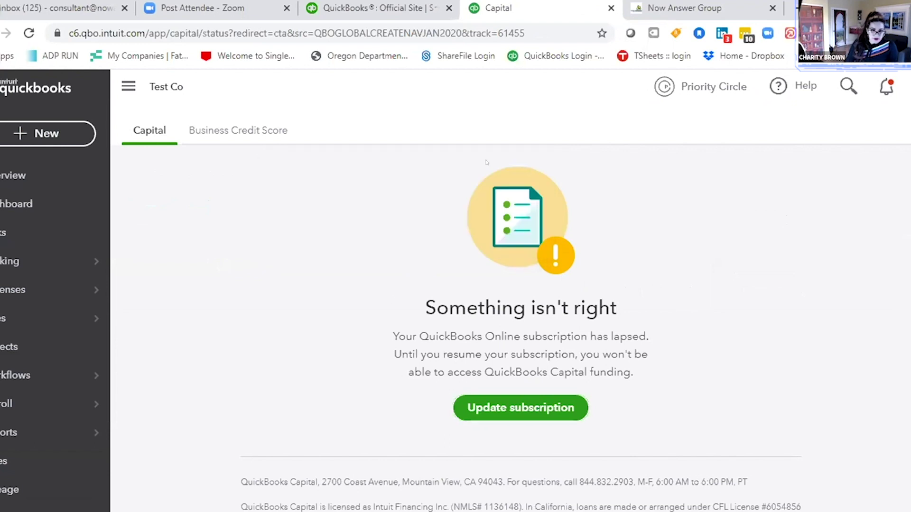
pyautogui.scroll(-1, 494, 424)
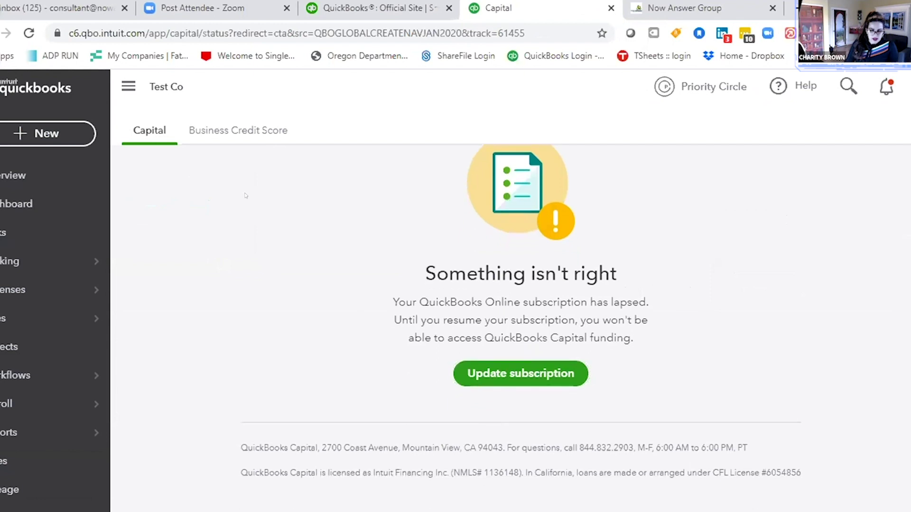
# Go through Overview to Reports and switch to the Performance center dashboard
pyautogui.click(14, 175)
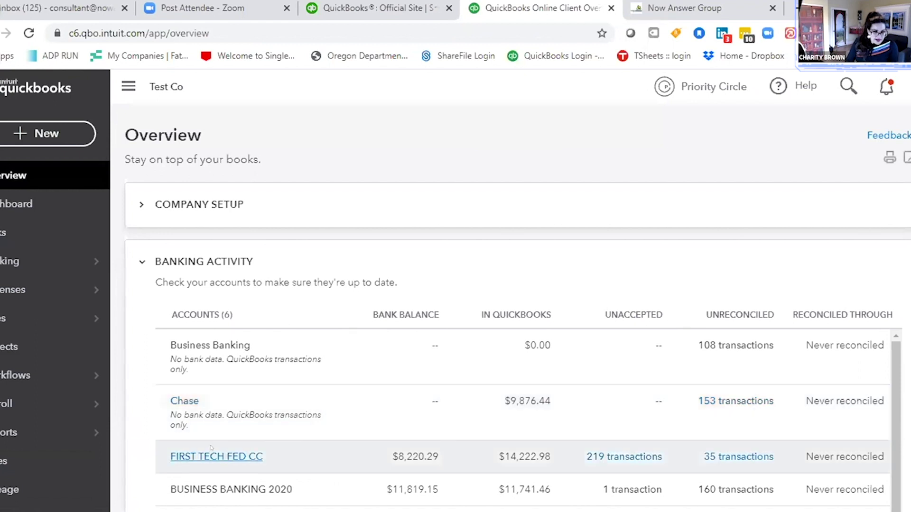
pyautogui.moveTo(48, 318)
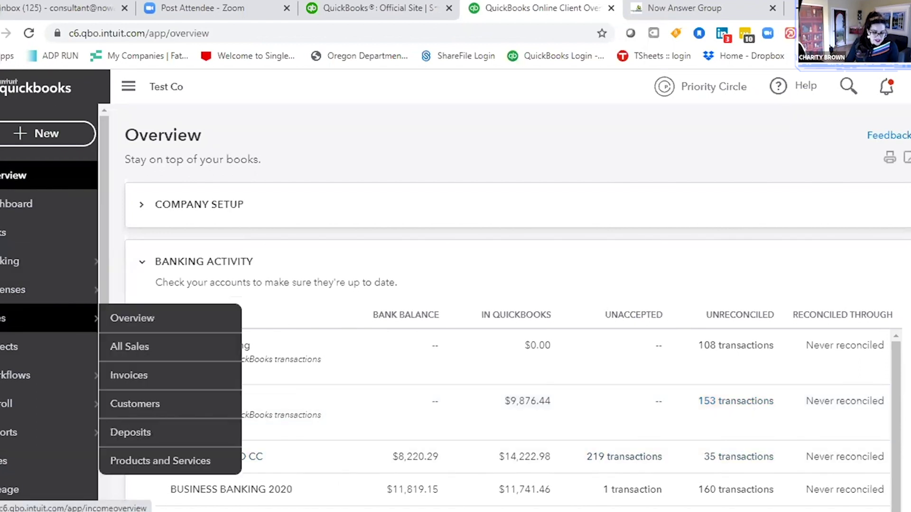
pyautogui.click(15, 433)
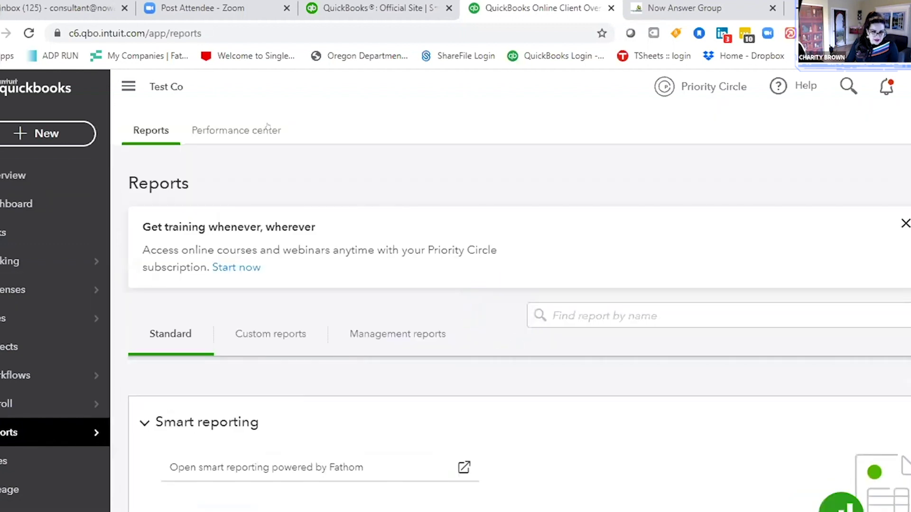
pyautogui.click(237, 129)
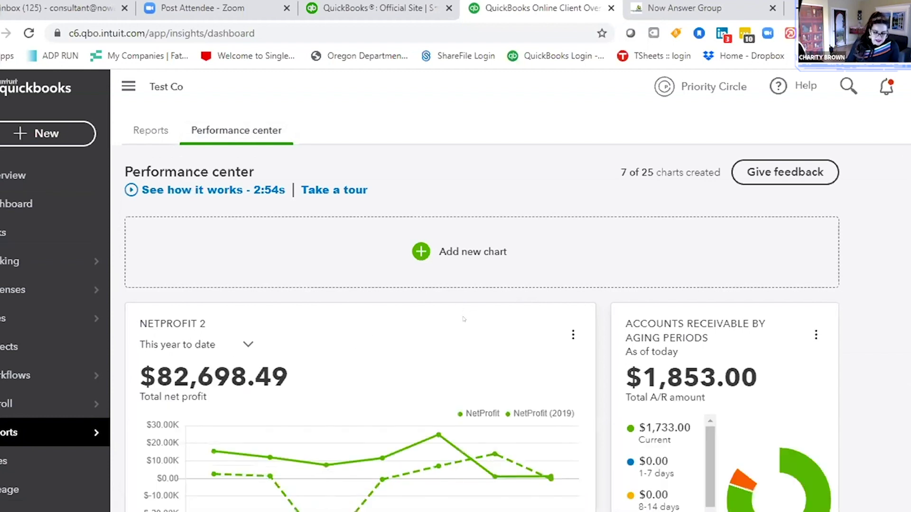
# Create a year-to-date Revenue streams trend chart, Revenue 2 ($109,904.50), and add it to the dashboard
pyautogui.click(437, 250)
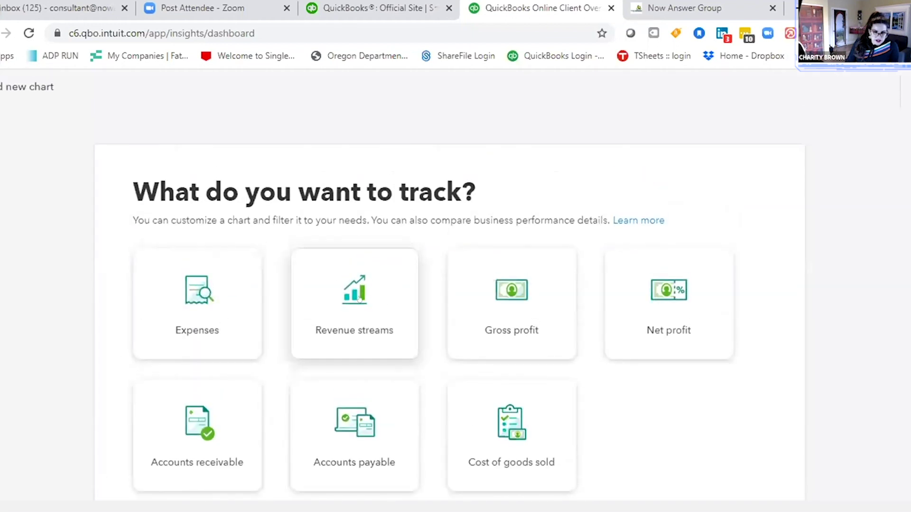
pyautogui.click(360, 298)
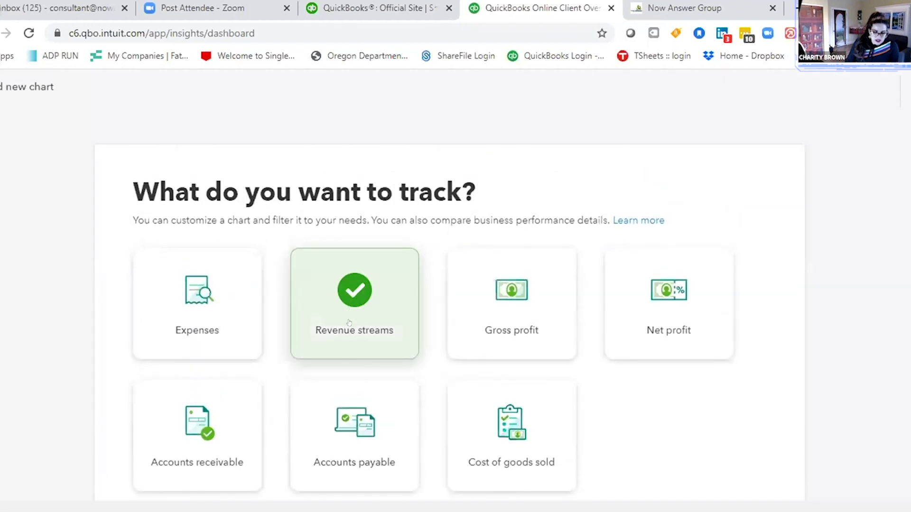
pyautogui.scroll(-2, 551, 354)
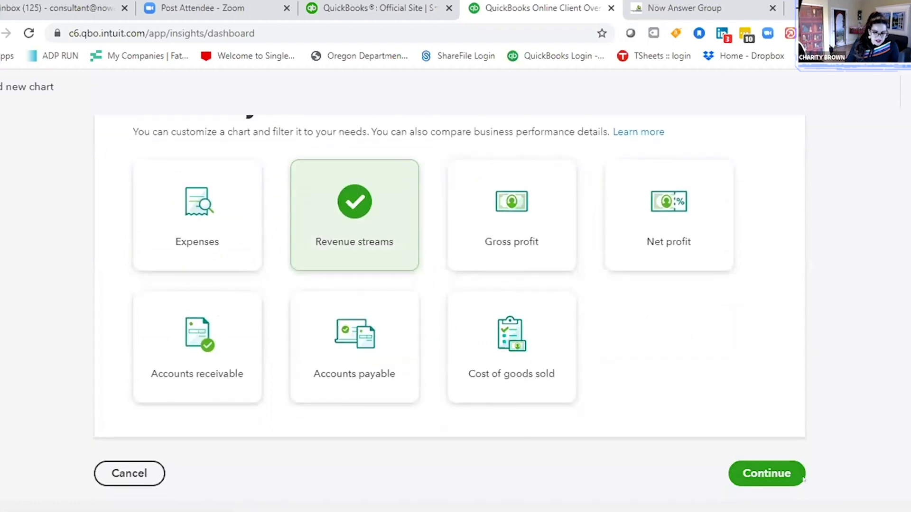
pyautogui.click(781, 477)
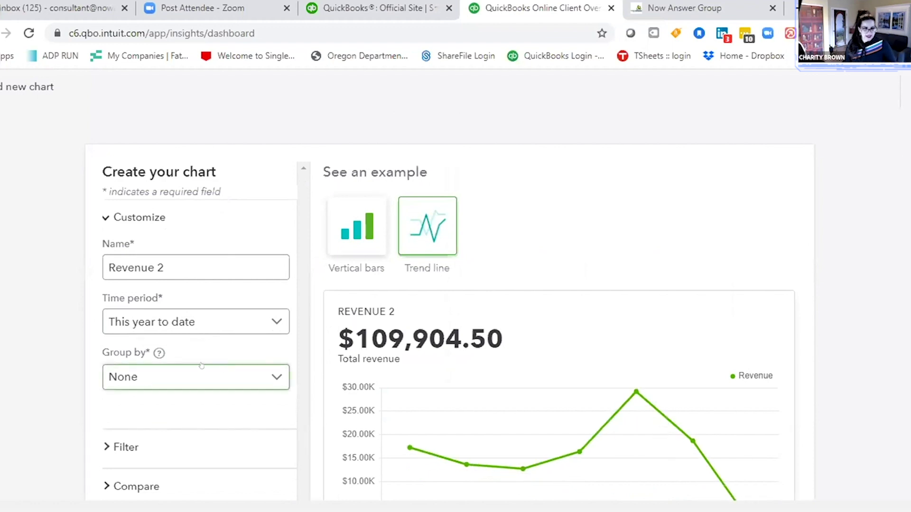
pyautogui.scroll(-3, 302, 299)
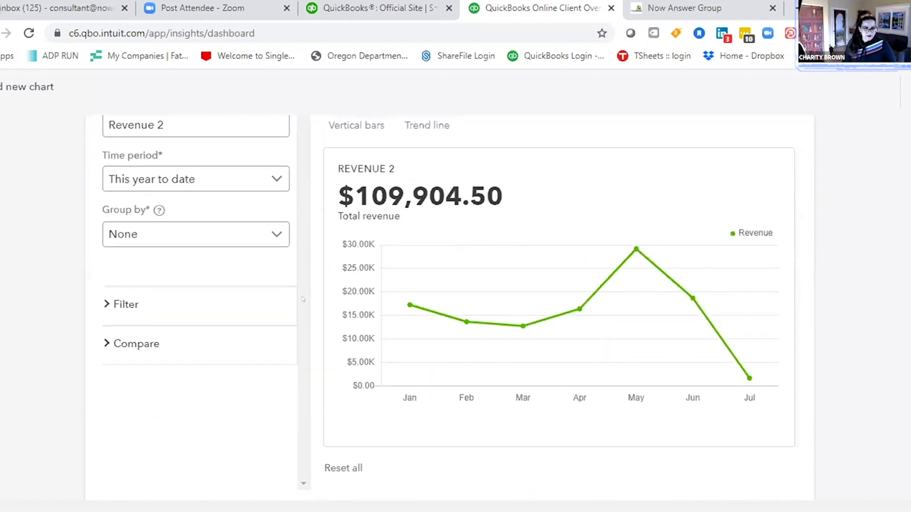
pyautogui.scroll(-2, 302, 299)
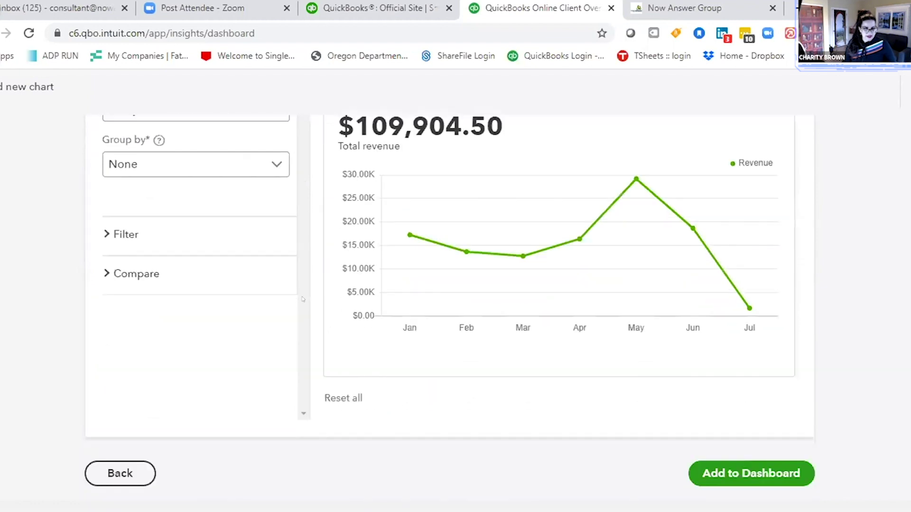
pyautogui.click(725, 477)
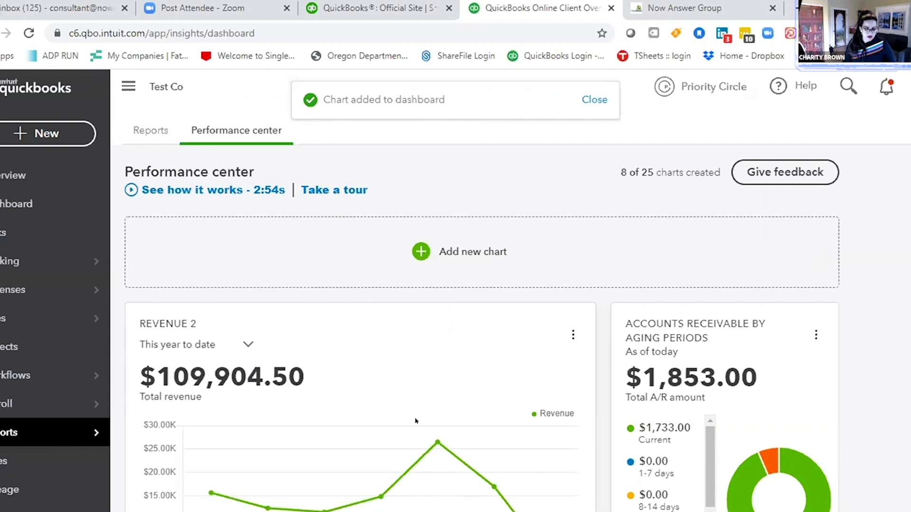
pyautogui.scroll(-10, 416, 420)
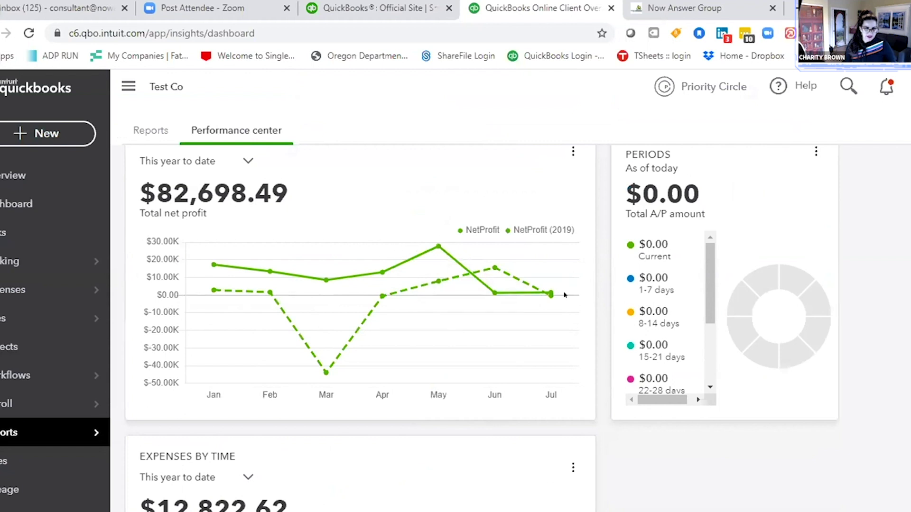
pyautogui.scroll(-4, 428, 390)
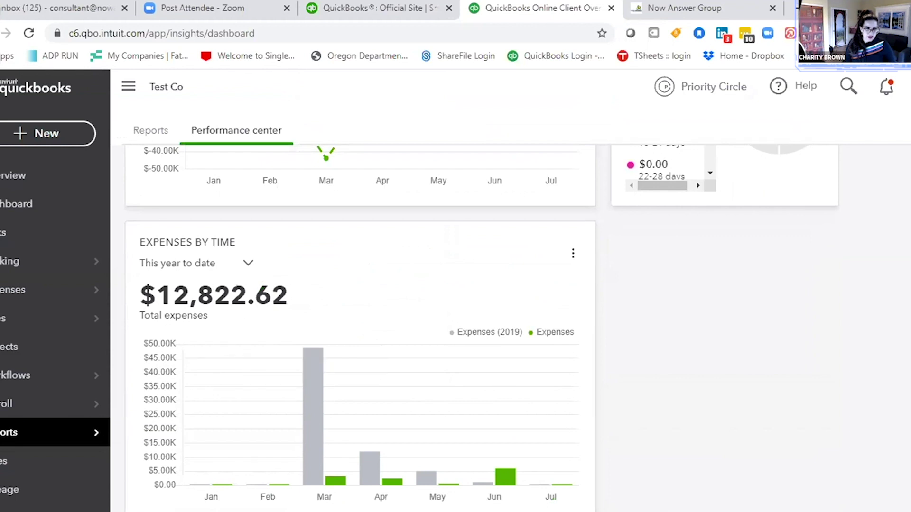
pyautogui.scroll(8, 437, 409)
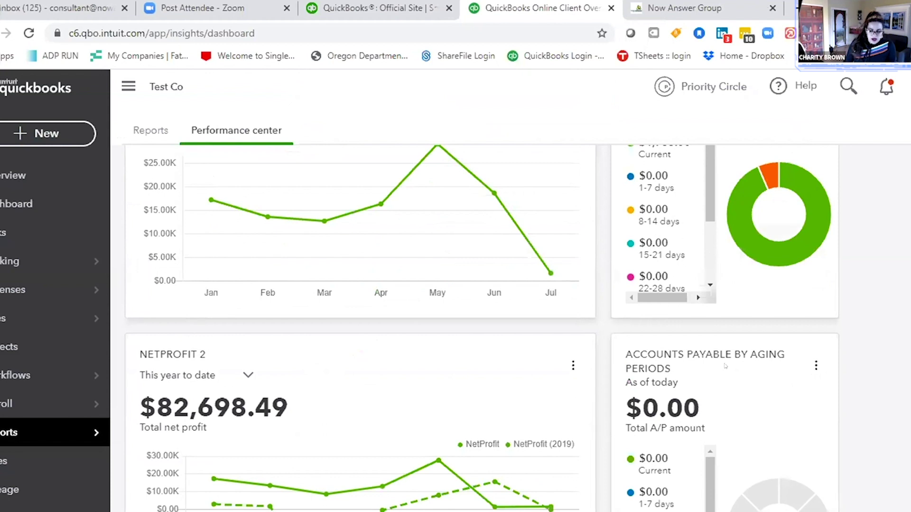
pyautogui.scroll(6, 724, 356)
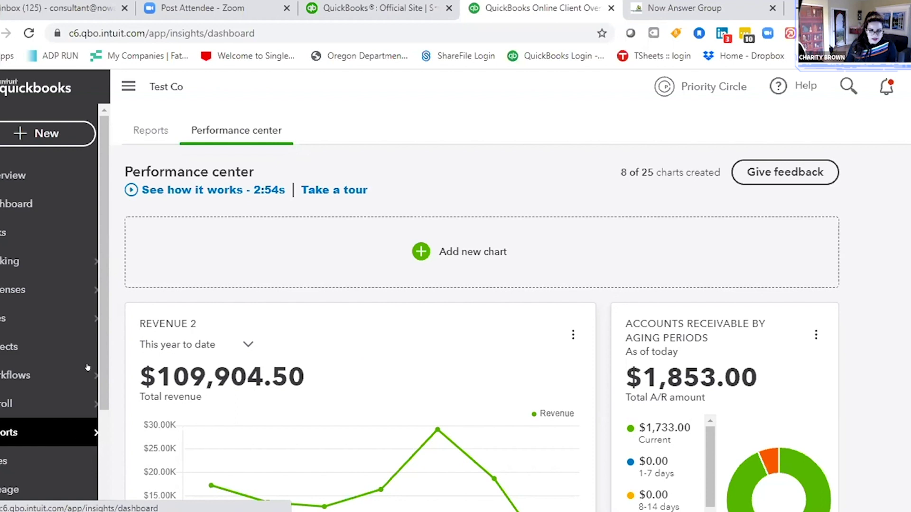
pyautogui.scroll(-1, 98, 410)
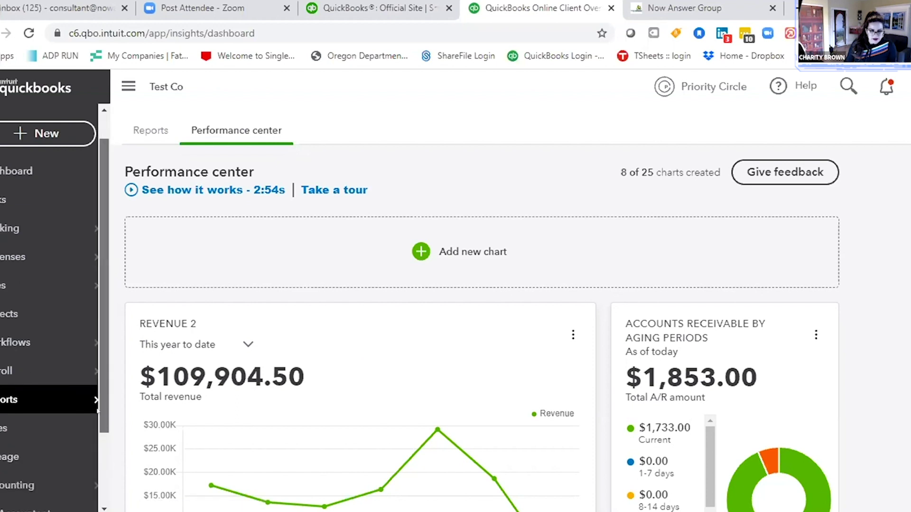
pyautogui.scroll(-3, 97, 411)
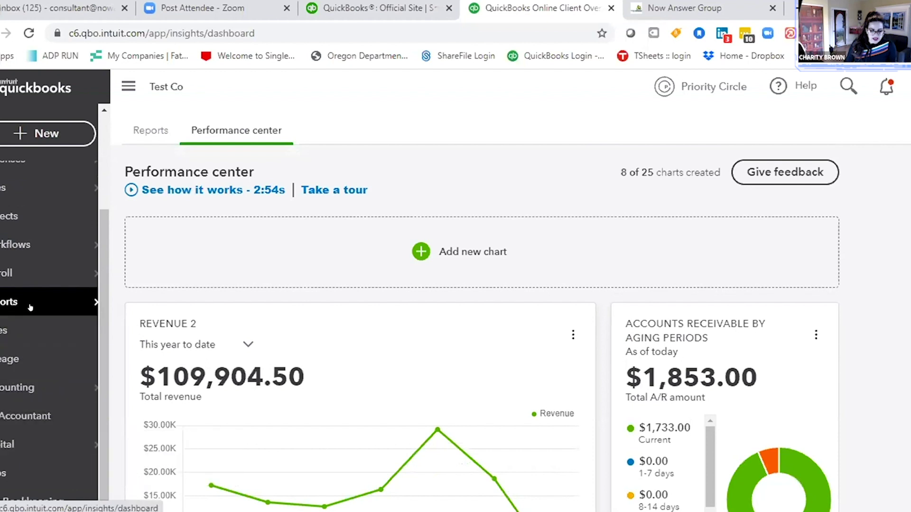
# Open Reports and scroll the standard report categories, Smart reporting through What you owe, then open Apps
pyautogui.moveTo(30, 307)
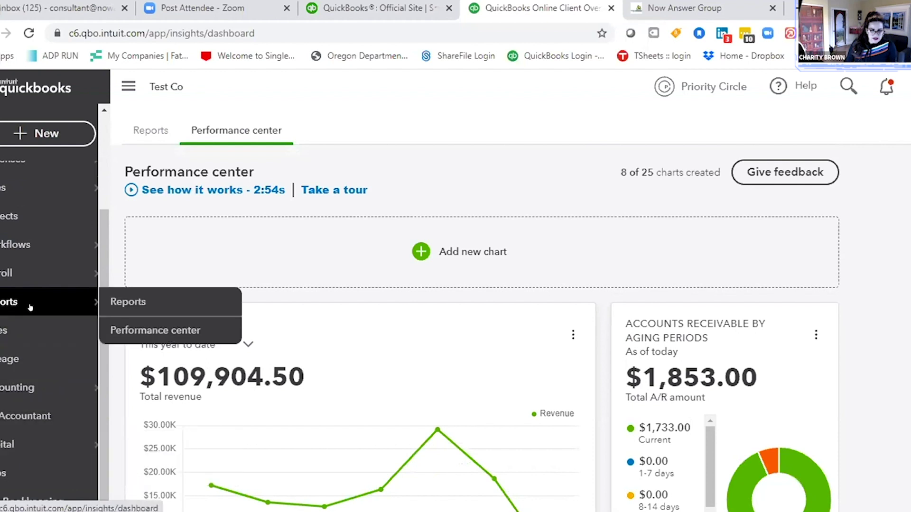
pyautogui.click(134, 299)
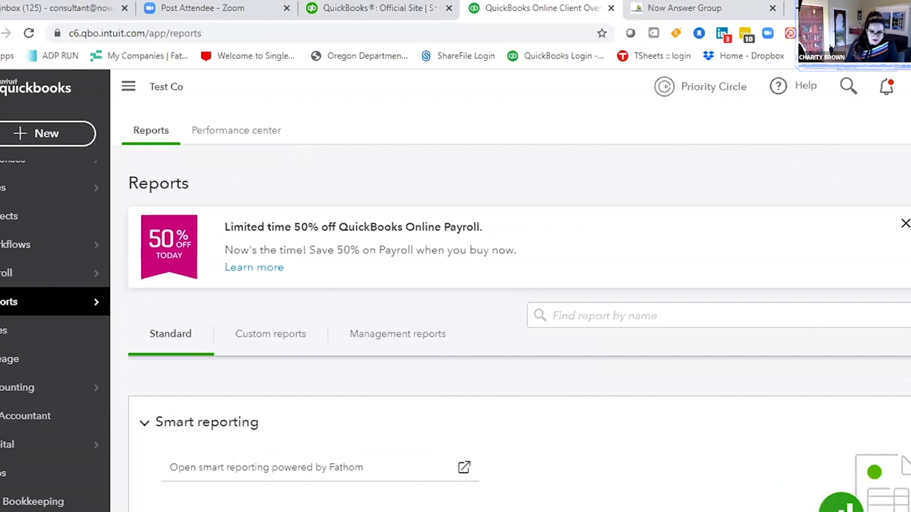
pyautogui.scroll(-15, 519, 437)
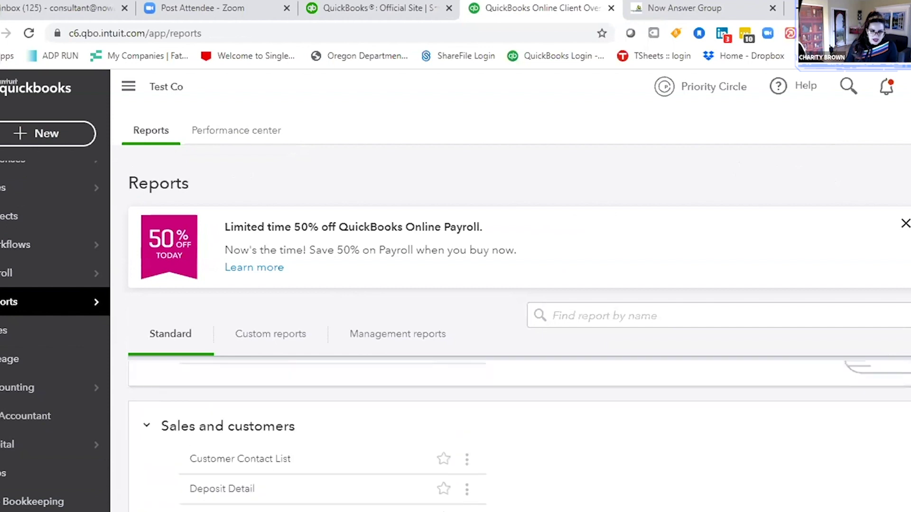
pyautogui.scroll(4, 519, 436)
pyautogui.scroll(-4, 520, 436)
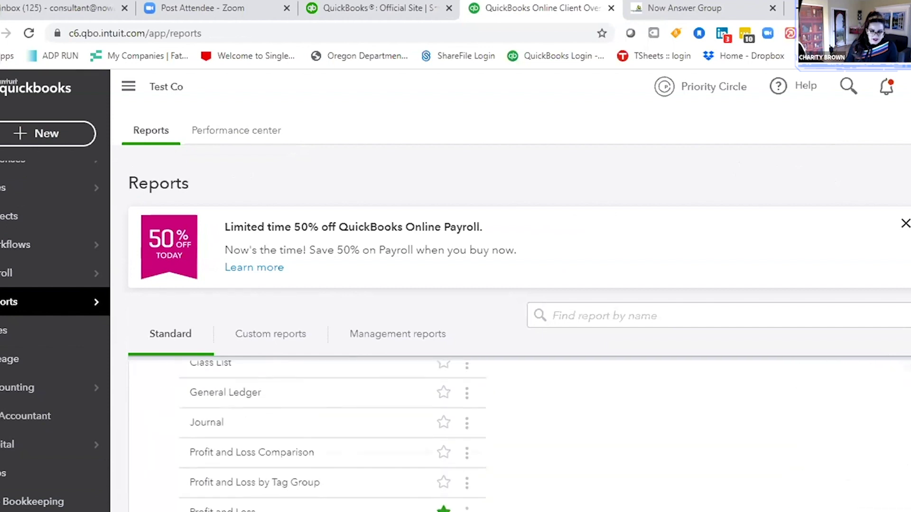
pyautogui.scroll(4, 519, 437)
pyautogui.scroll(5, 519, 437)
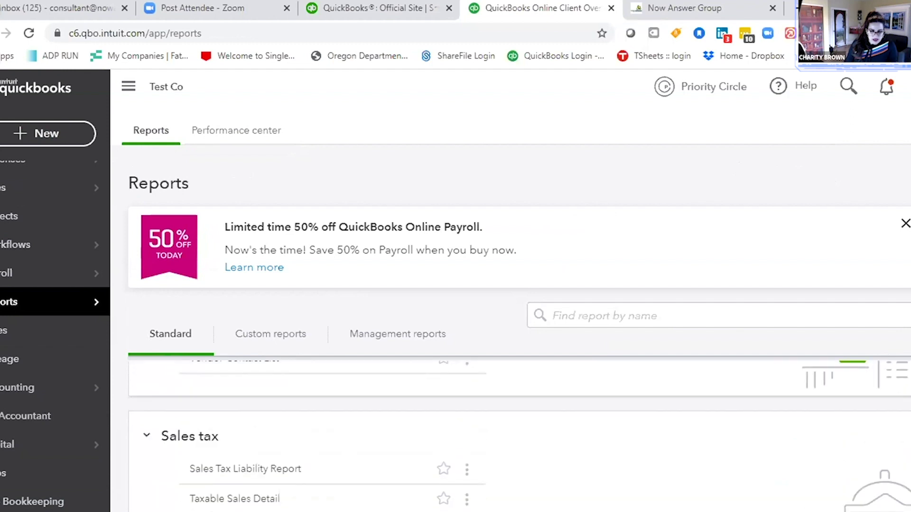
pyautogui.scroll(10, 520, 437)
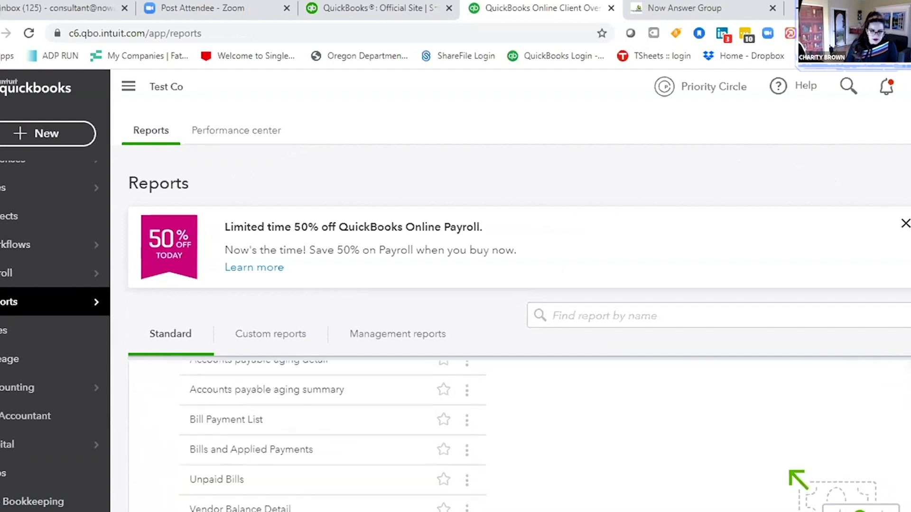
pyautogui.scroll(3, 246, 470)
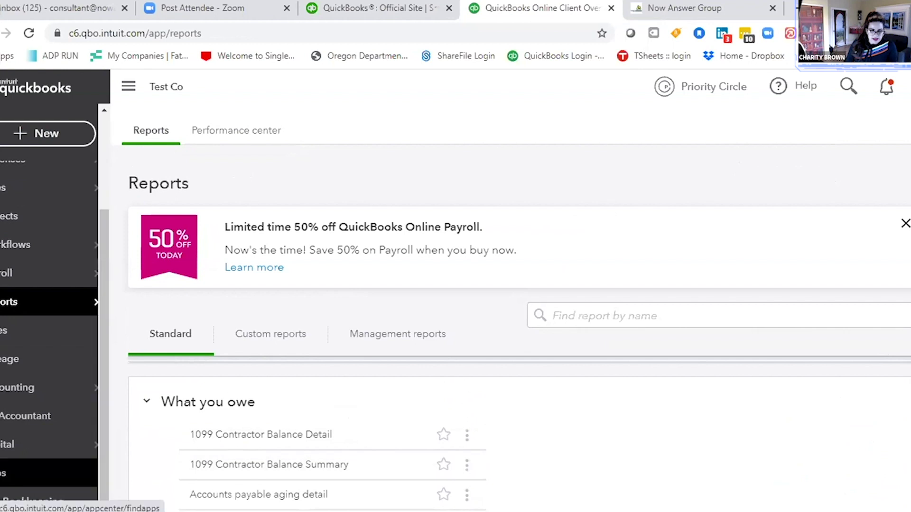
pyautogui.click(52, 473)
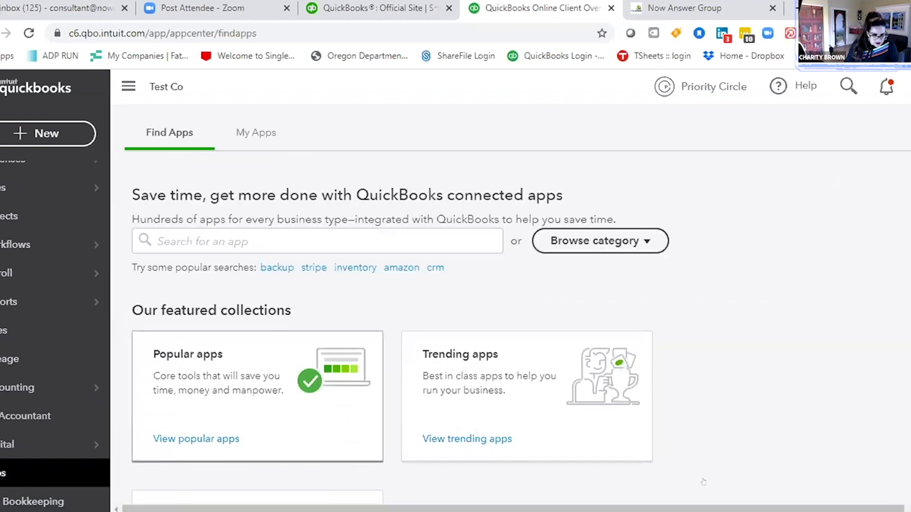
# Search the apps for 'fathom' and open Fathom's KPIs for June 2020
pyautogui.scroll(-1, 656, 388)
pyautogui.scroll(-5, 656, 388)
pyautogui.scroll(6, 656, 388)
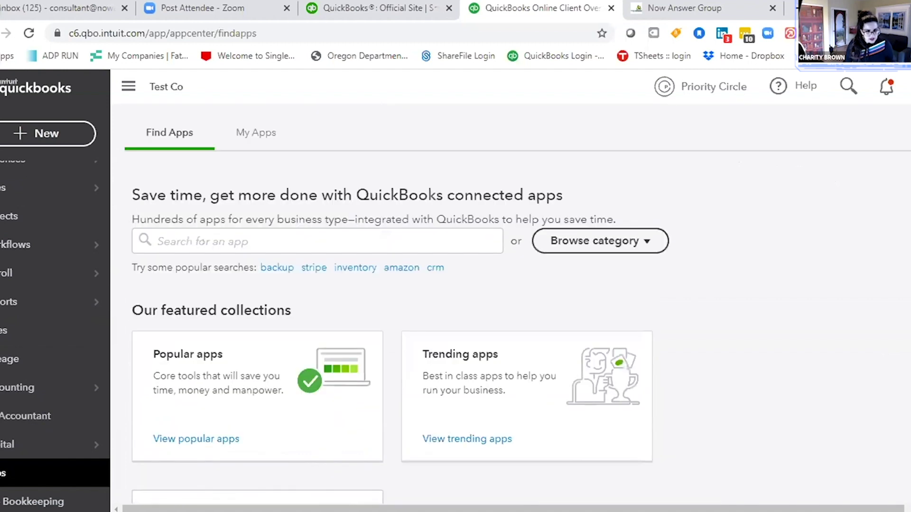
pyautogui.click(191, 231)
pyautogui.write('fa')
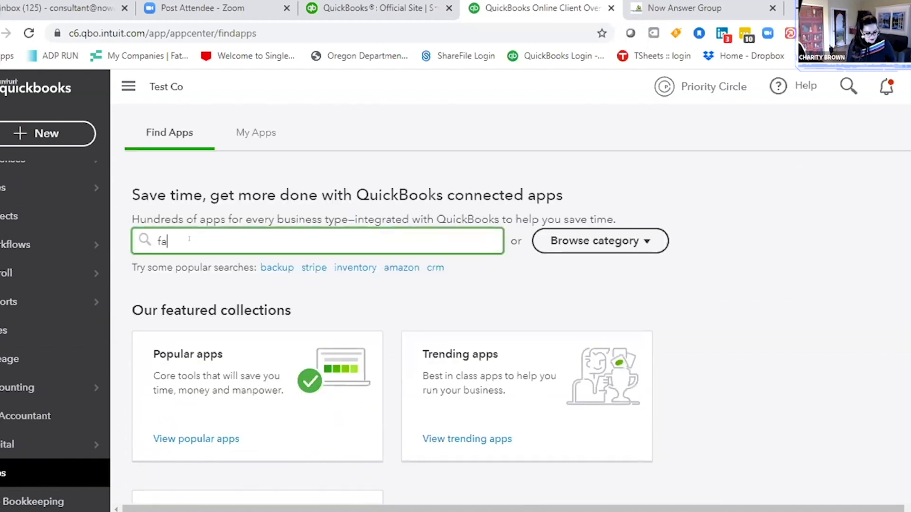
pyautogui.write('thom')
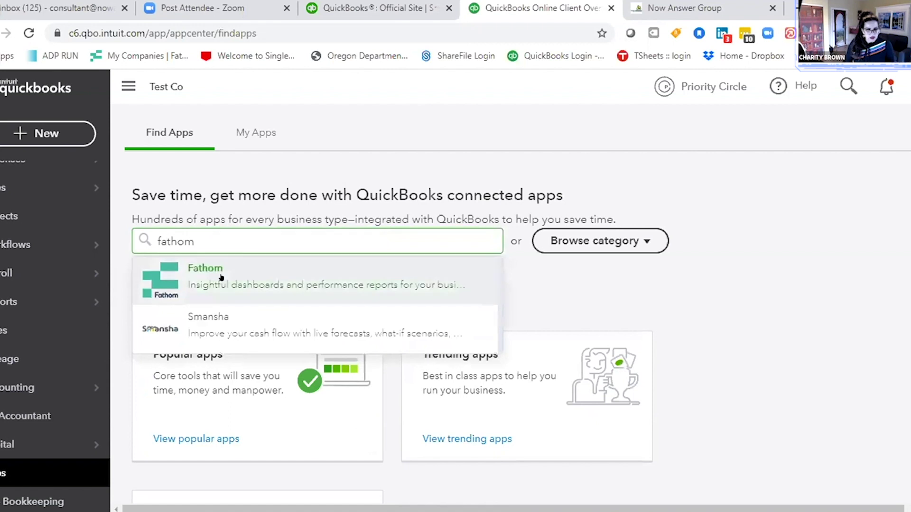
pyautogui.click(220, 277)
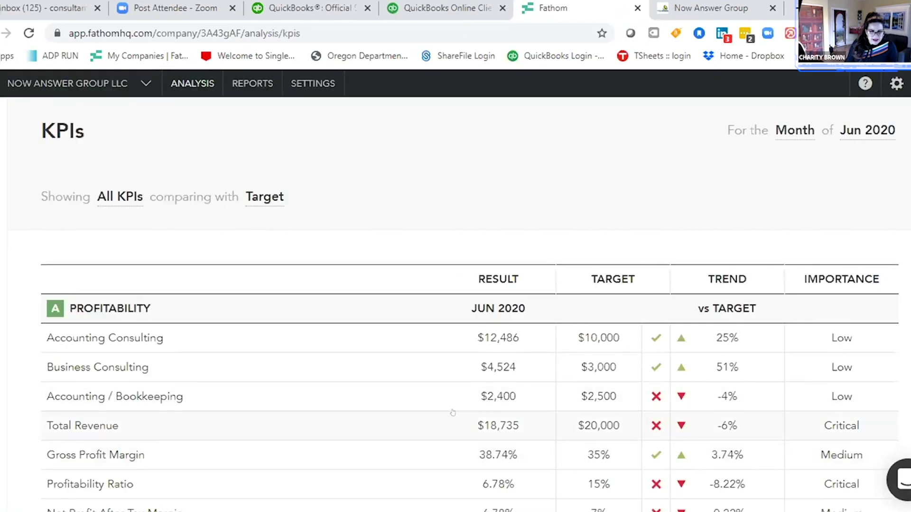
# Change the KPI reporting period from Month to Year to cover 2020 to June
pyautogui.scroll(-4, 427, 411)
pyautogui.scroll(4, 427, 412)
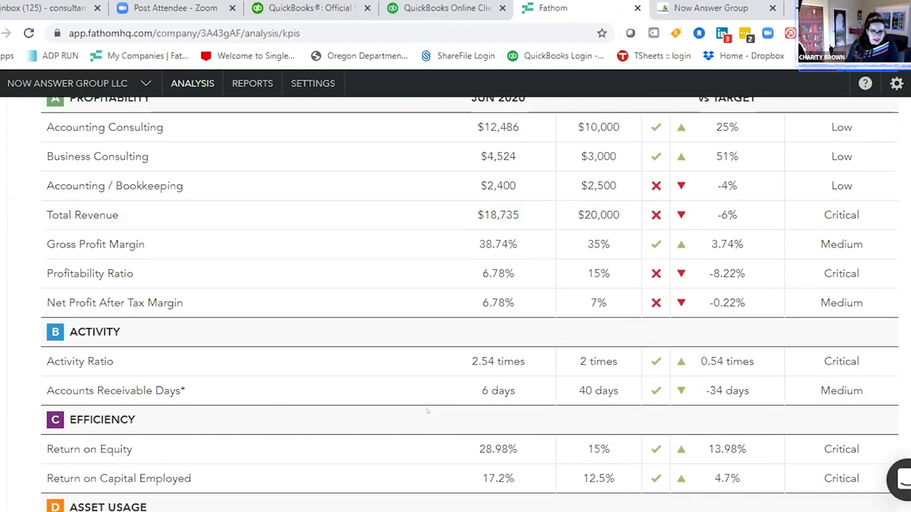
pyautogui.click(795, 126)
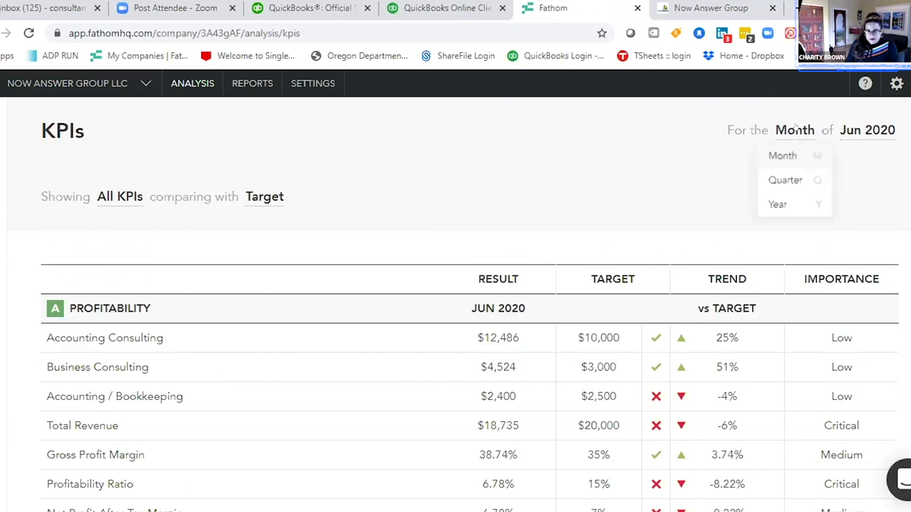
pyautogui.click(781, 213)
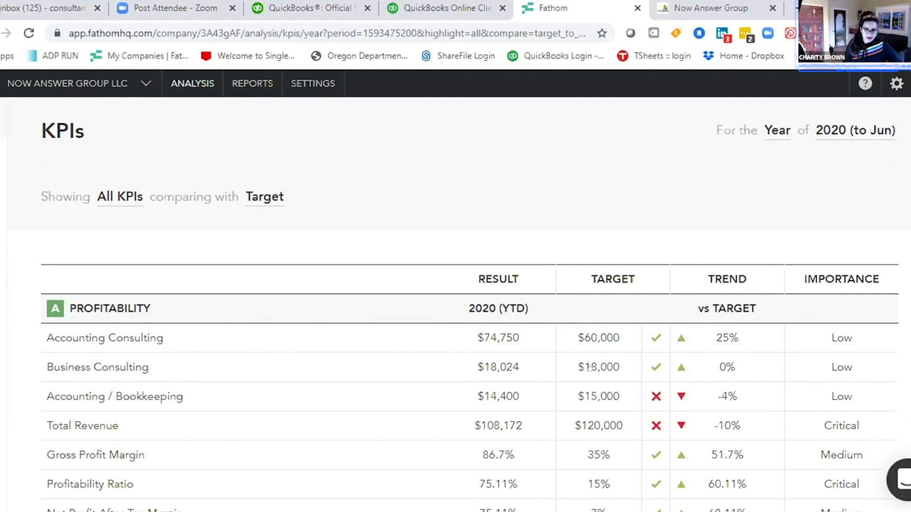
# Scroll through the year-to-date KPI table comparing each result against its target
pyautogui.scroll(-2, 648, 386)
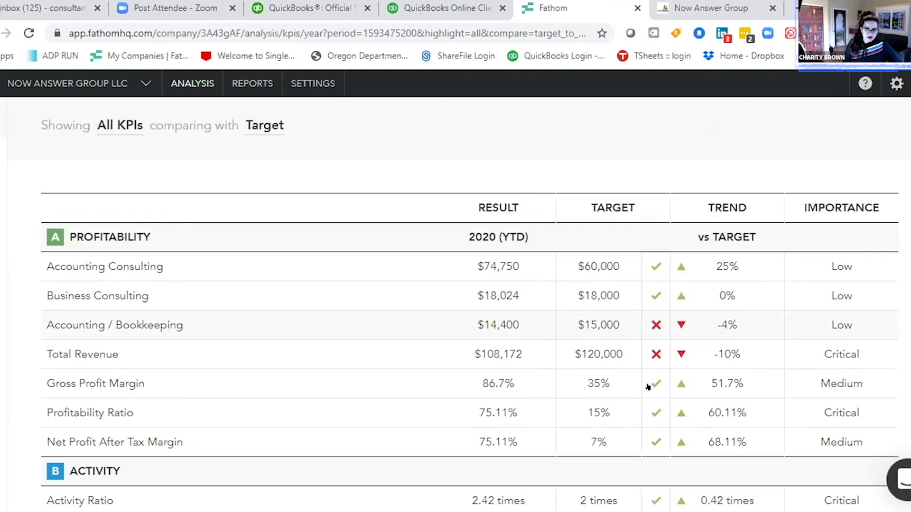
pyautogui.scroll(-2, 648, 386)
pyautogui.scroll(-2, 576, 162)
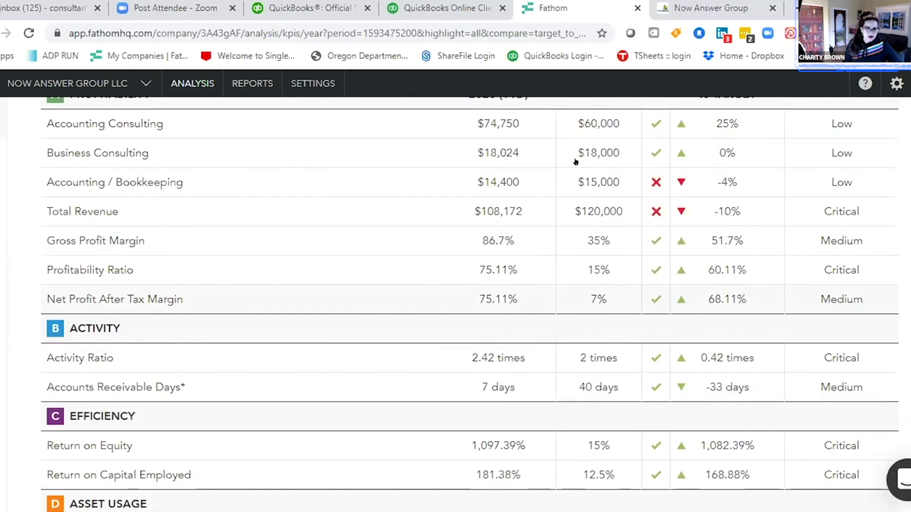
pyautogui.scroll(-2, 576, 241)
pyautogui.scroll(1, 578, 242)
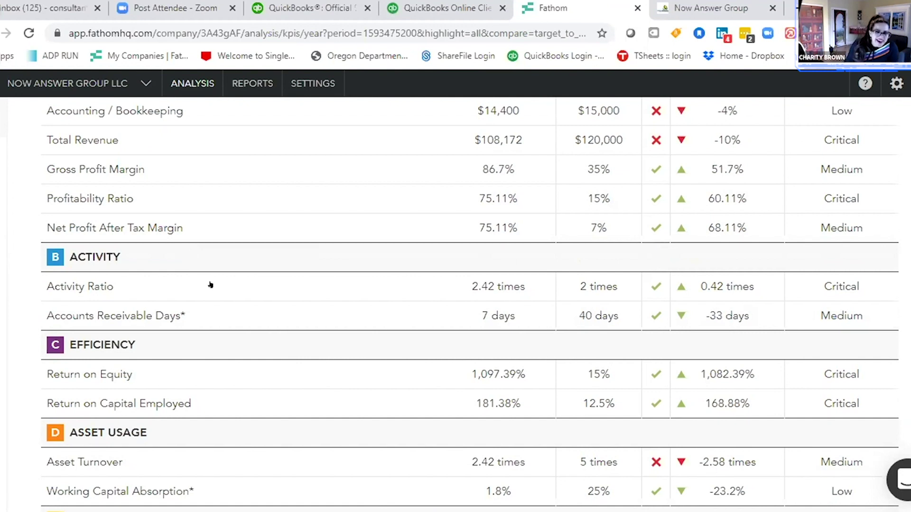
pyautogui.scroll(5, 256, 276)
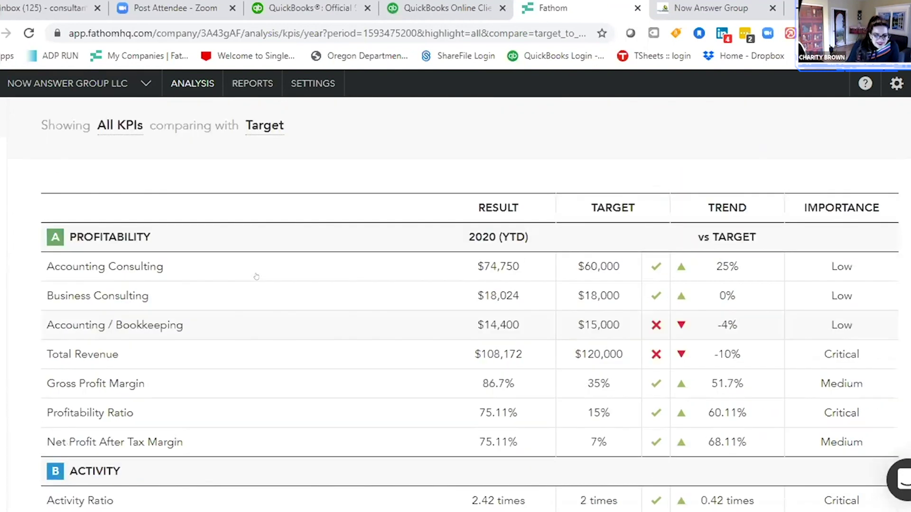
pyautogui.scroll(-2, 256, 276)
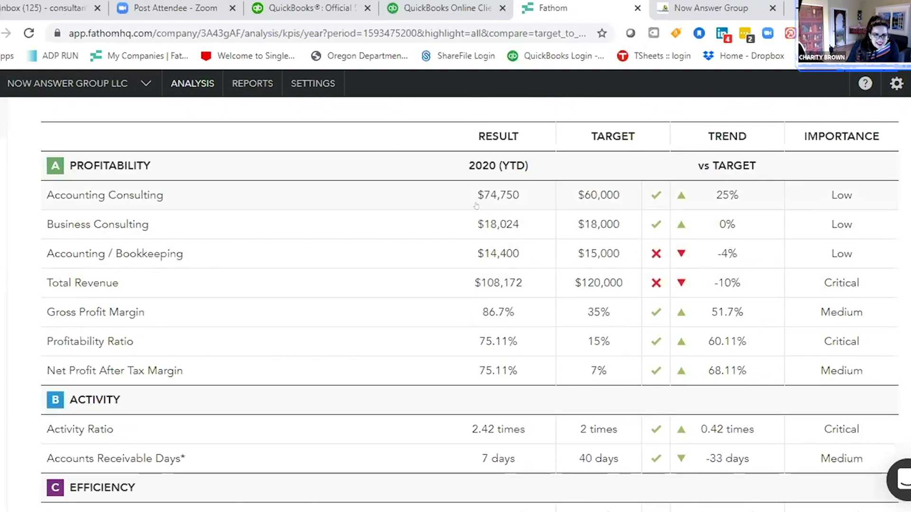
pyautogui.scroll(-9, 511, 286)
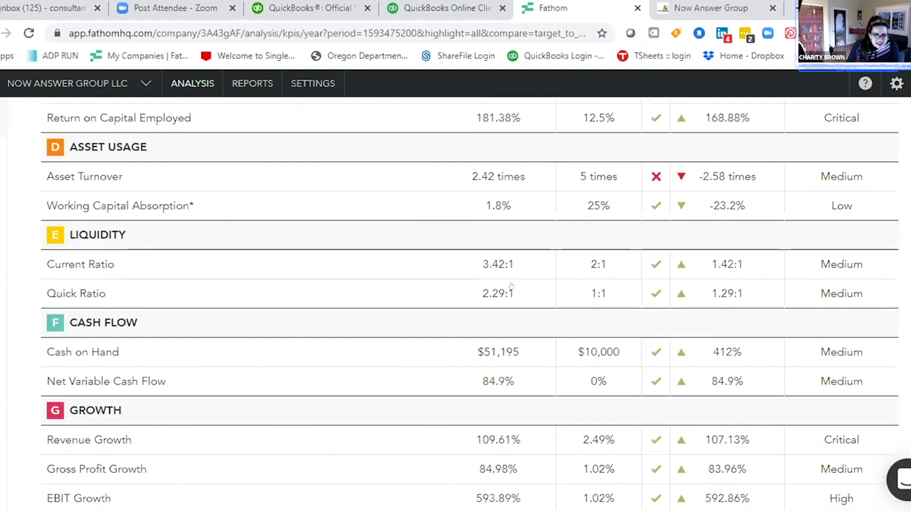
pyautogui.scroll(3, 511, 286)
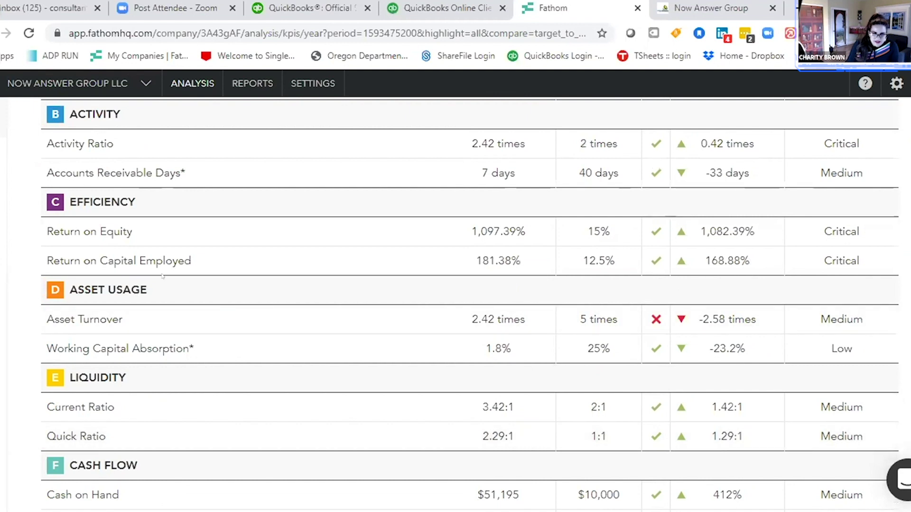
pyautogui.moveTo(32, 197)
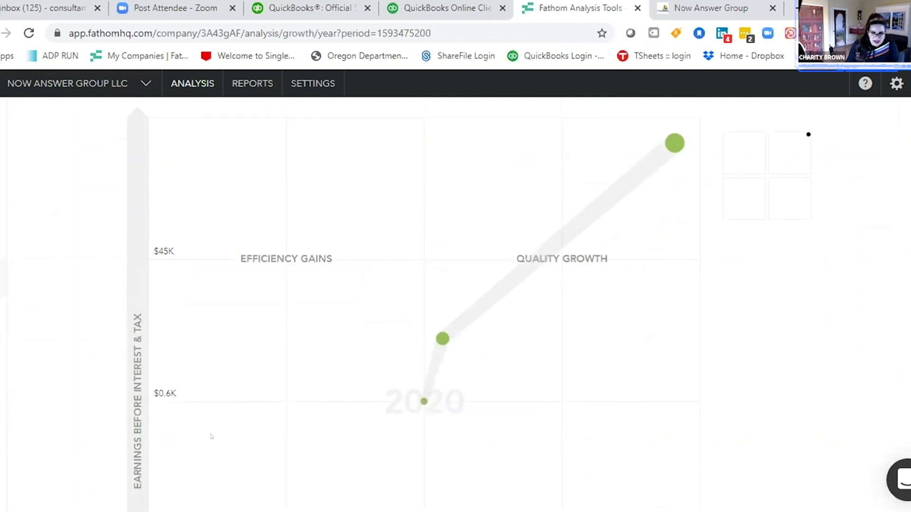
pyautogui.scroll(-5, 219, 356)
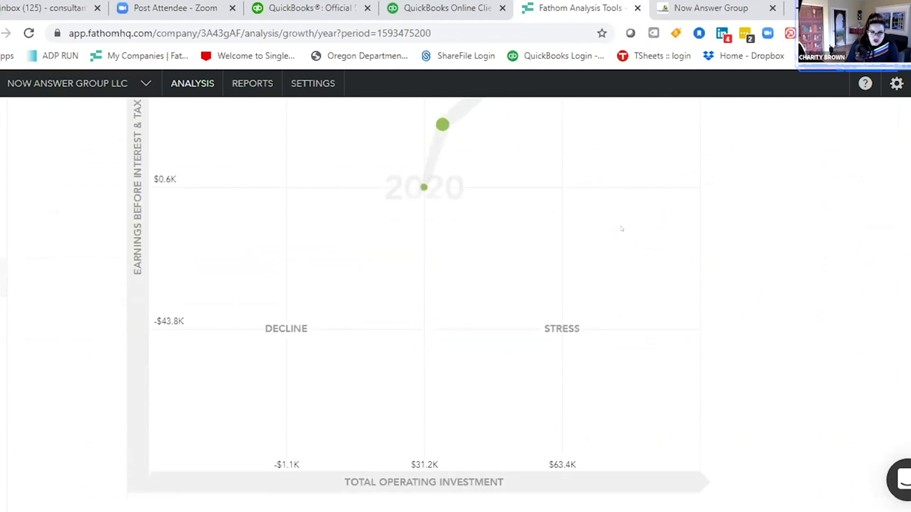
pyautogui.scroll(3, 564, 227)
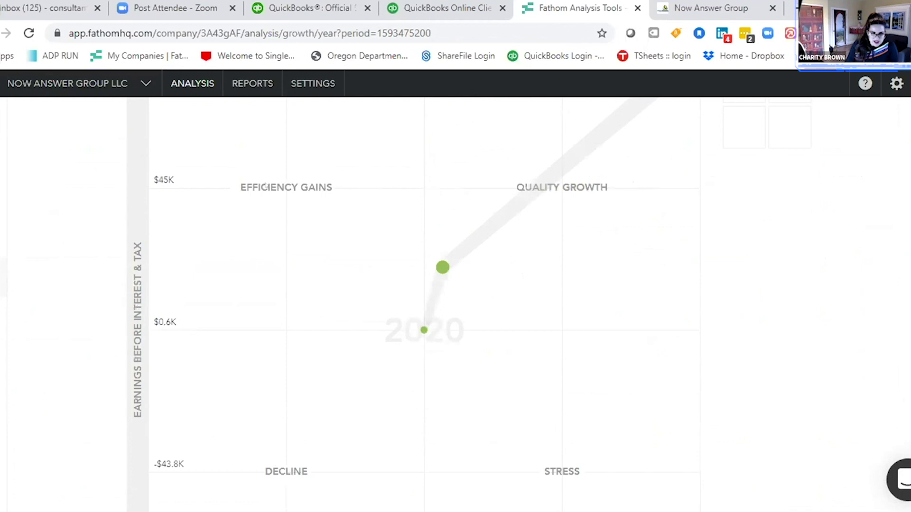
pyautogui.scroll(-2, 292, 355)
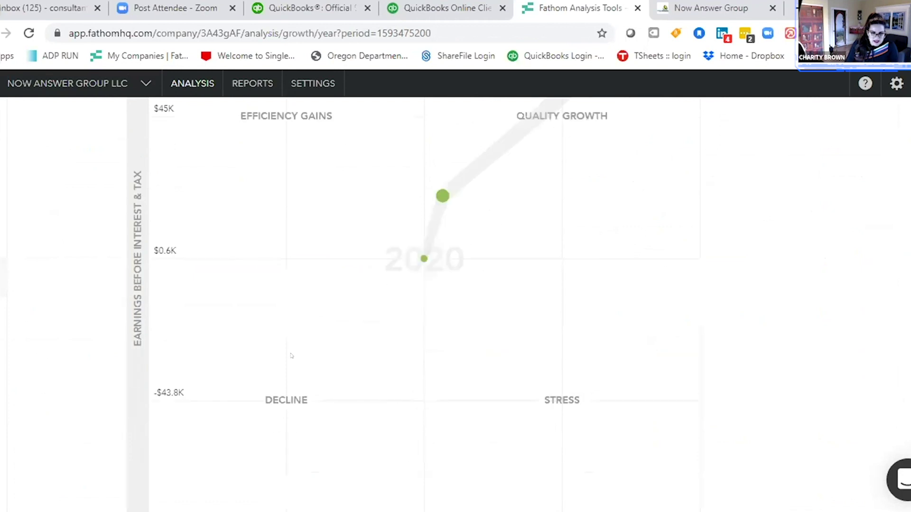
pyautogui.scroll(2, 291, 355)
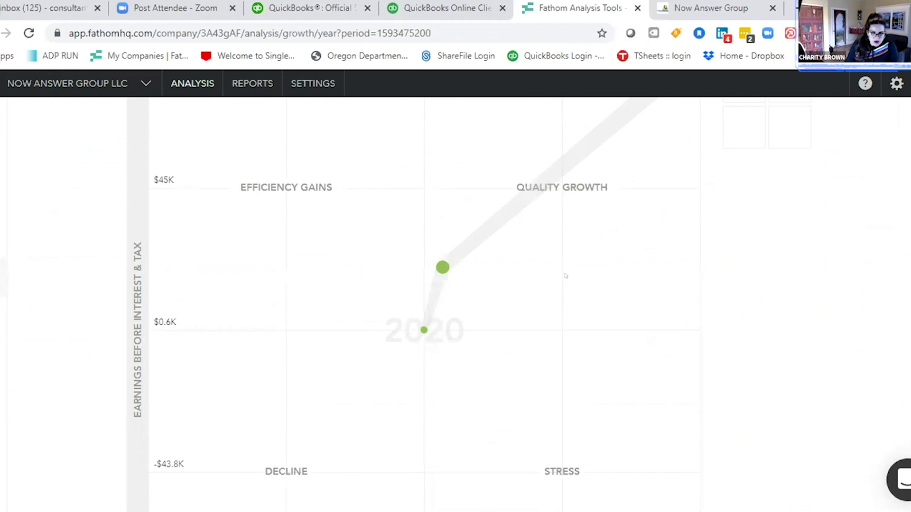
pyautogui.scroll(2, 689, 218)
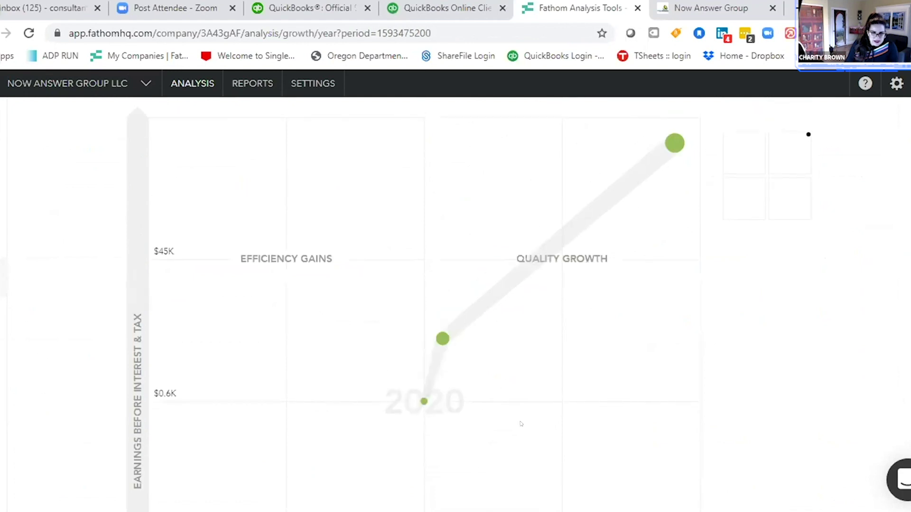
pyautogui.scroll(-2, 520, 424)
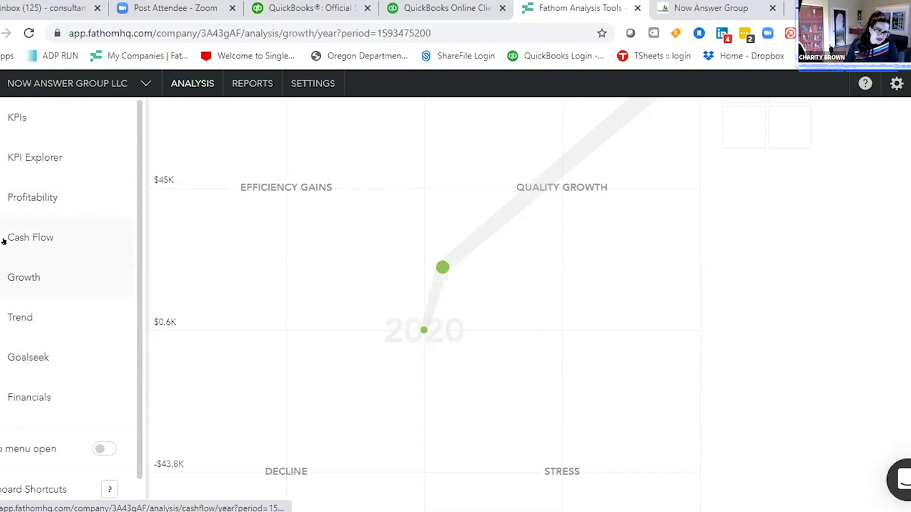
# Open Cash Flow and scroll the 2020 waterfall from $108,172 revenue to $47,781 net cash flow
pyautogui.click(16, 231)
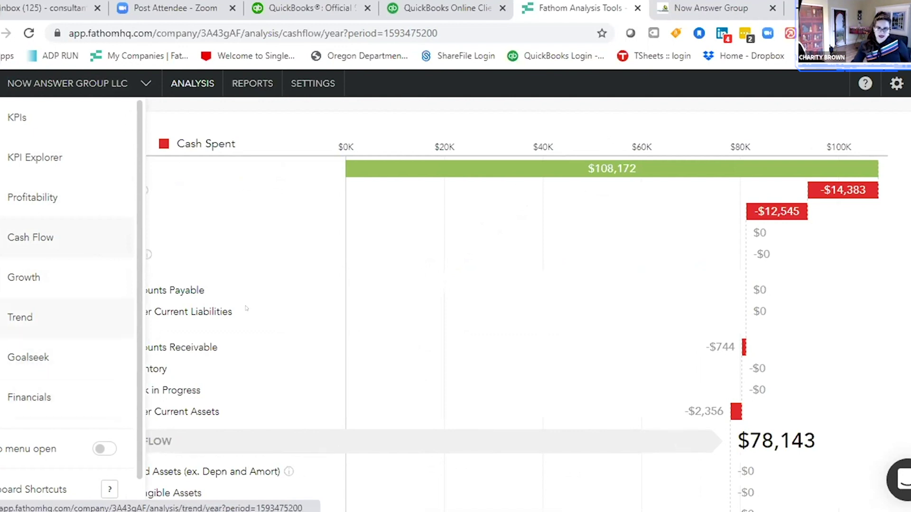
pyautogui.scroll(3, 197, 298)
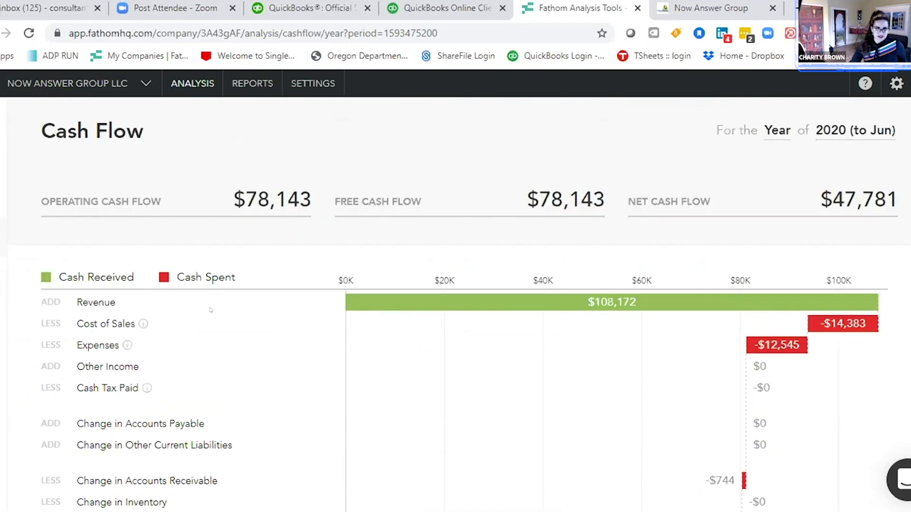
pyautogui.scroll(-2, 212, 307)
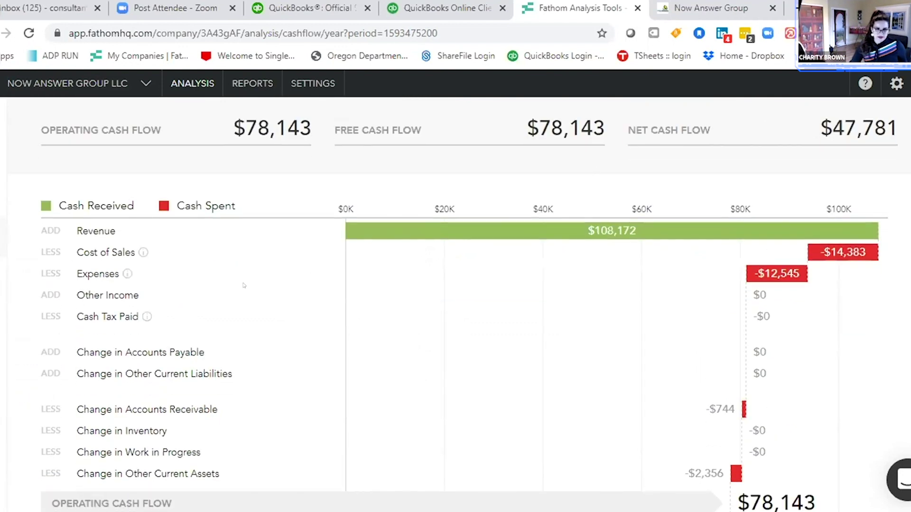
pyautogui.scroll(-2, 244, 285)
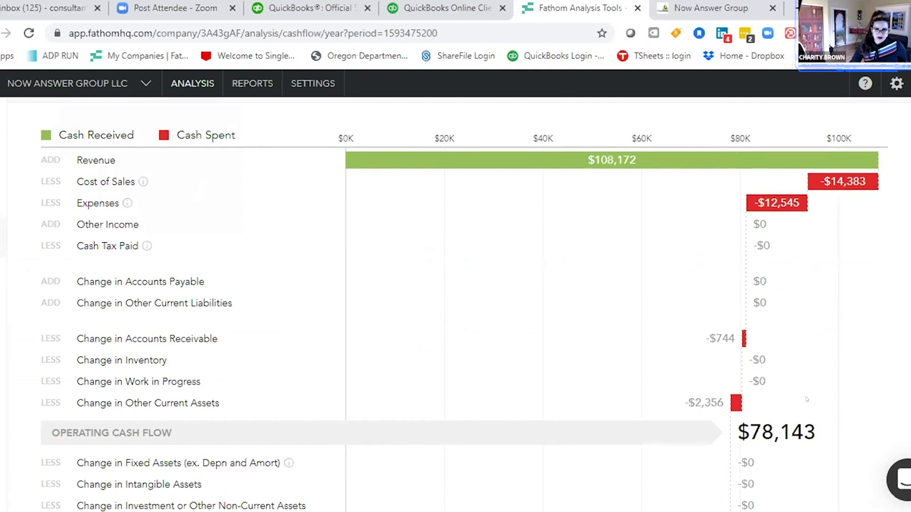
pyautogui.scroll(3, 805, 399)
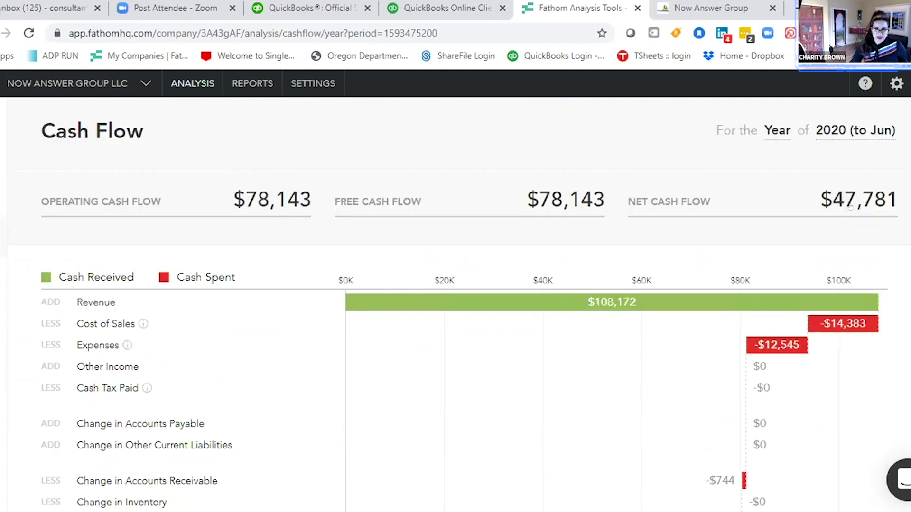
pyautogui.scroll(-5, 828, 343)
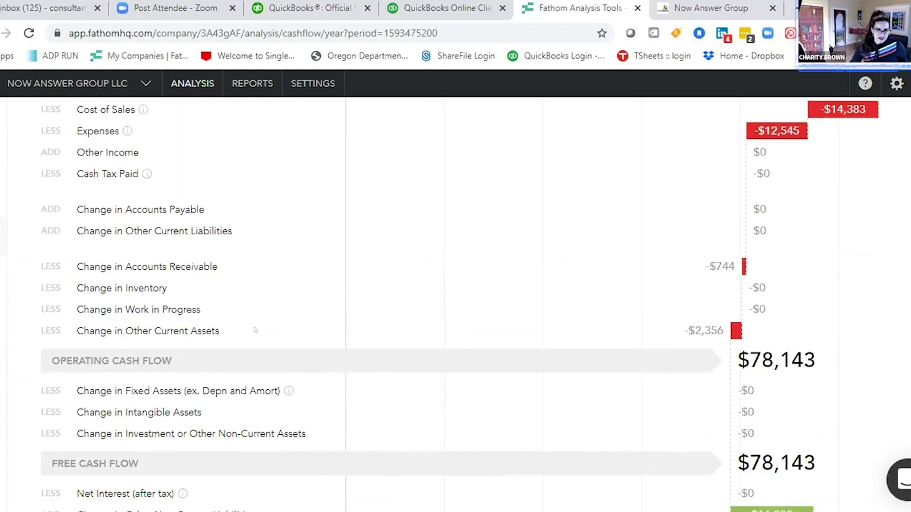
pyautogui.scroll(-3, 256, 330)
pyautogui.scroll(-1, 657, 444)
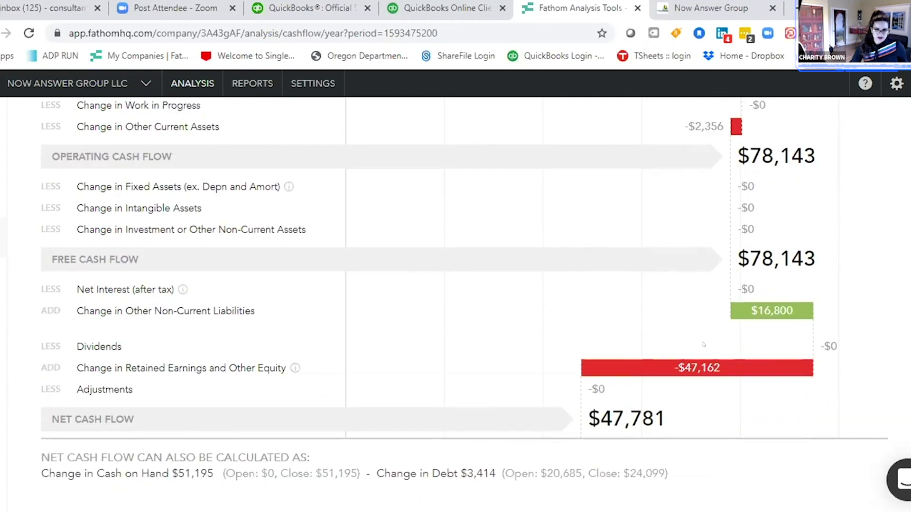
pyautogui.scroll(3, 301, 260)
pyautogui.scroll(3, 175, 286)
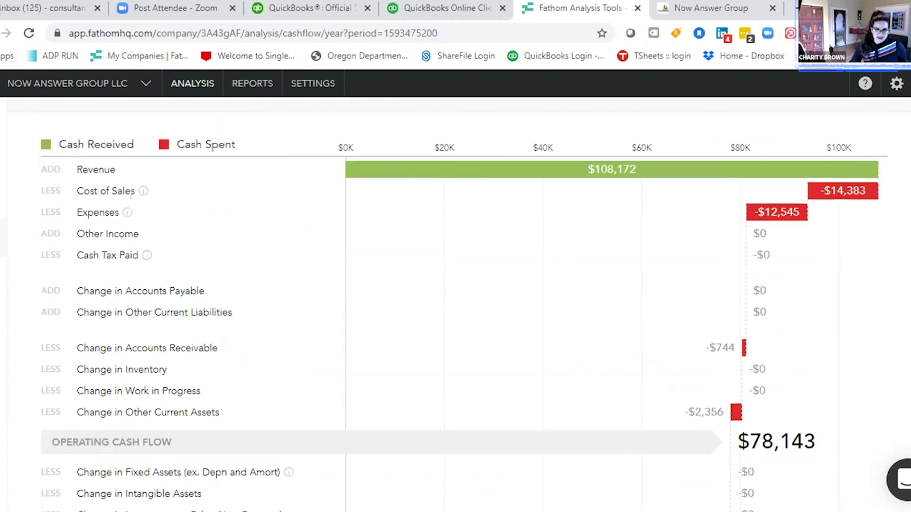
pyautogui.scroll(-6, 758, 275)
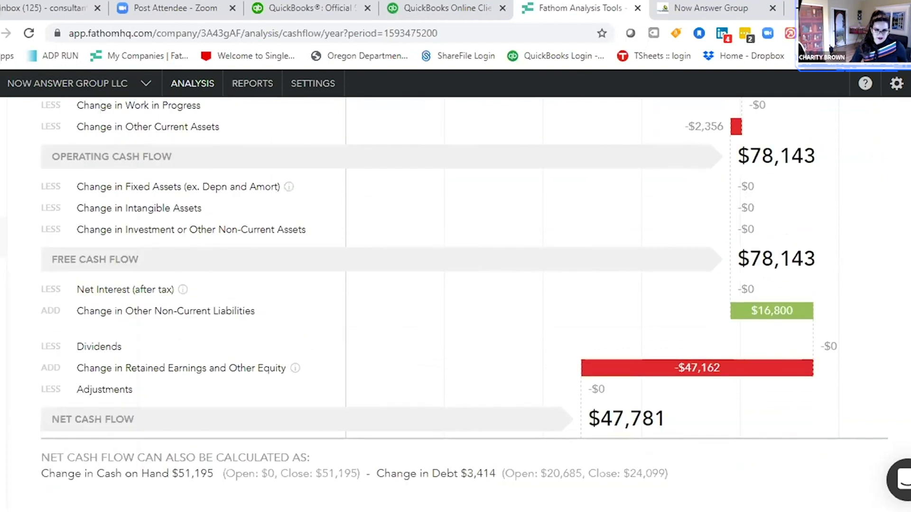
pyautogui.moveTo(295, 368)
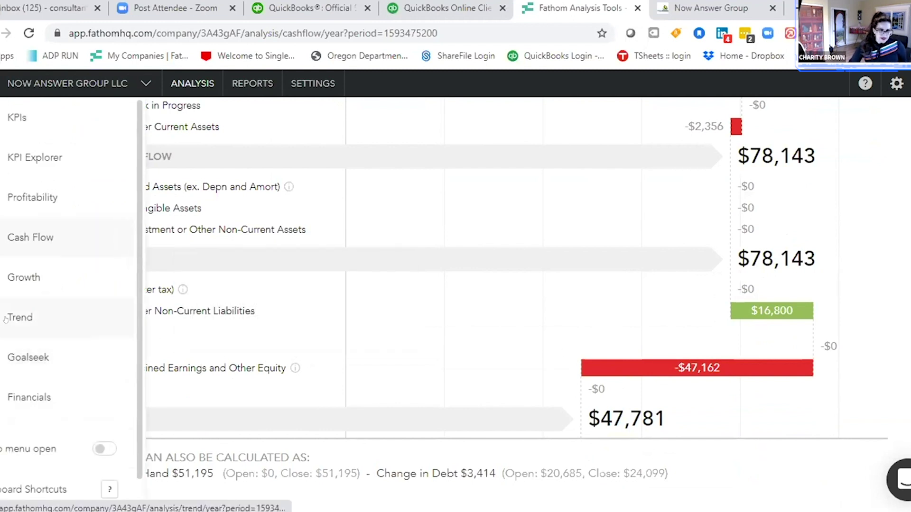
# Open Trend to chart Revenue for 2018–2020, briefly revisit Cash Flow, then return to Trend
pyautogui.click(6, 318)
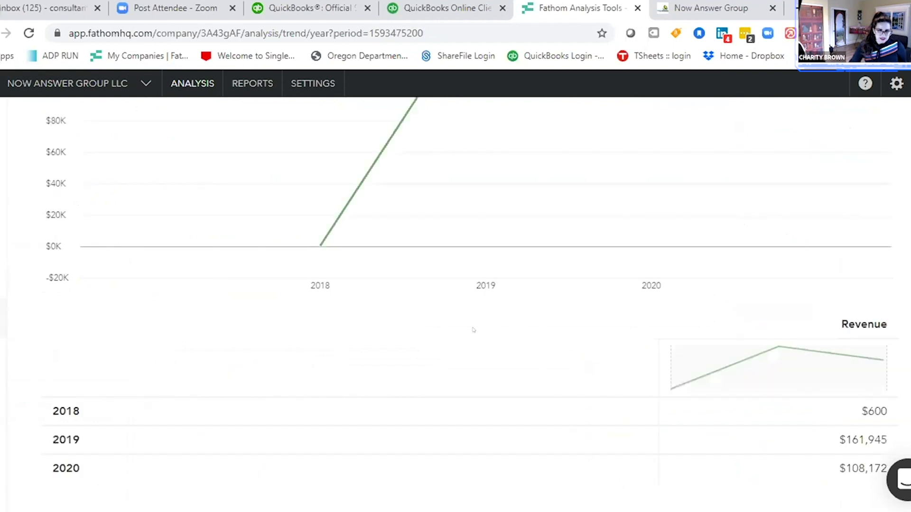
pyautogui.scroll(5, 463, 334)
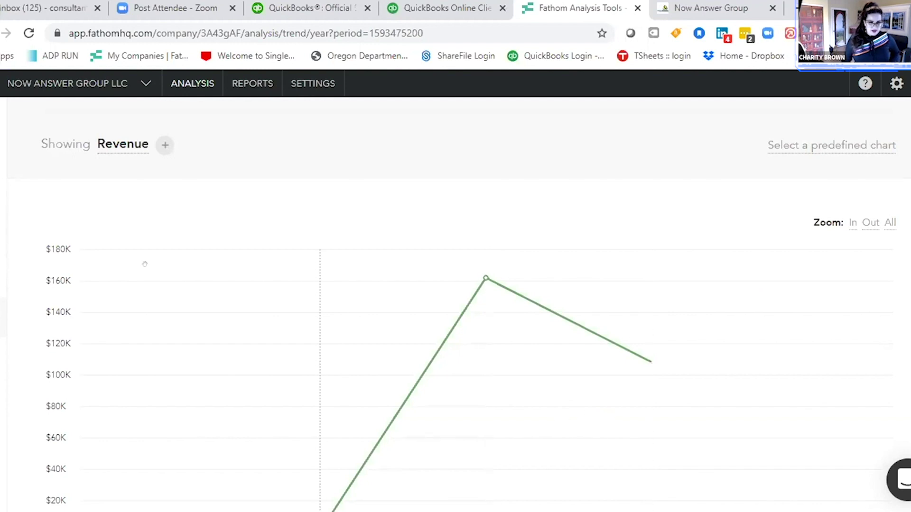
pyautogui.moveTo(6, 359)
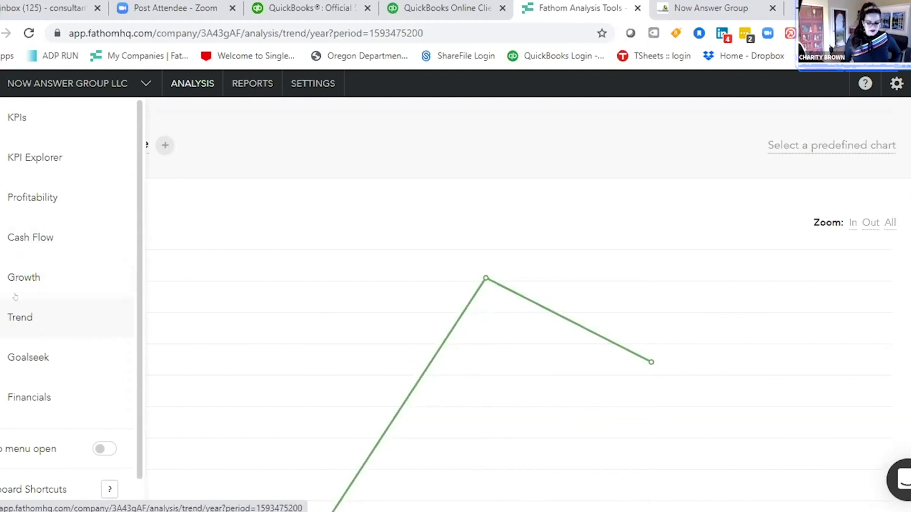
pyautogui.click(17, 237)
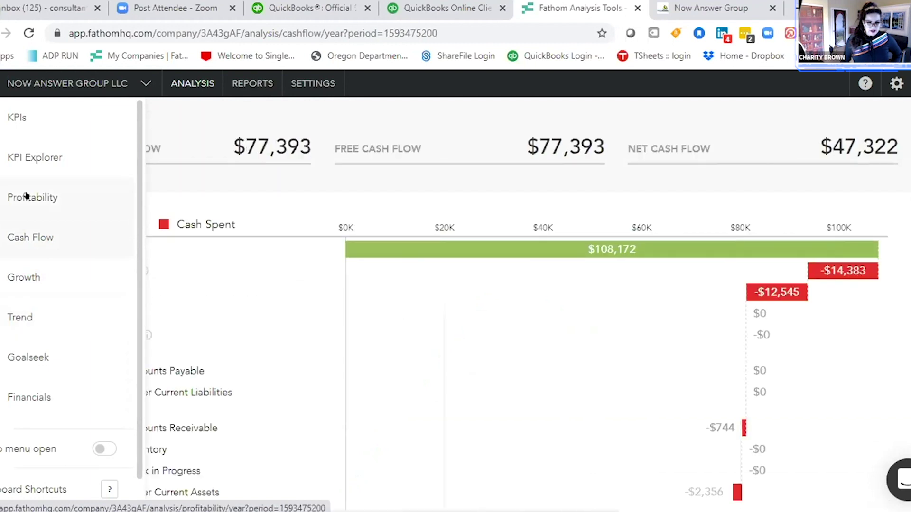
pyautogui.click(19, 318)
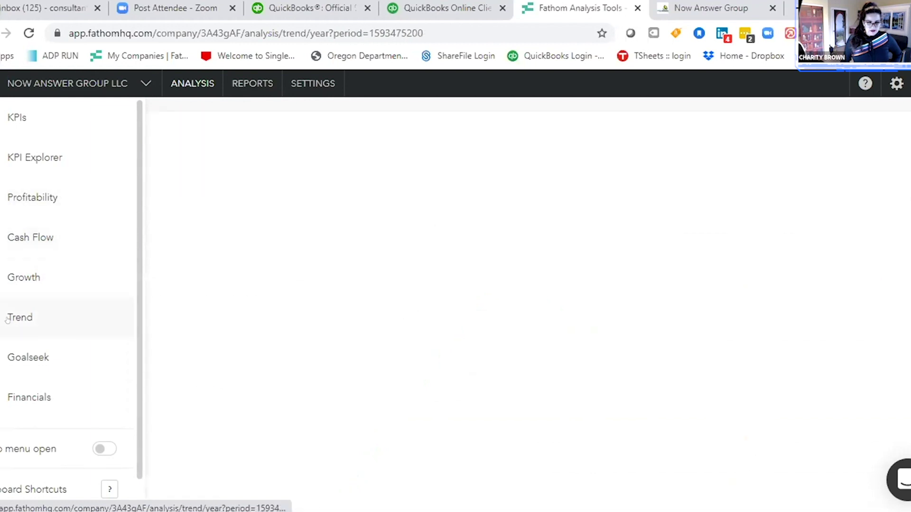
# Open Financials and keep the 2020 Profit & Loss comparison at Summary detail
pyautogui.click(17, 398)
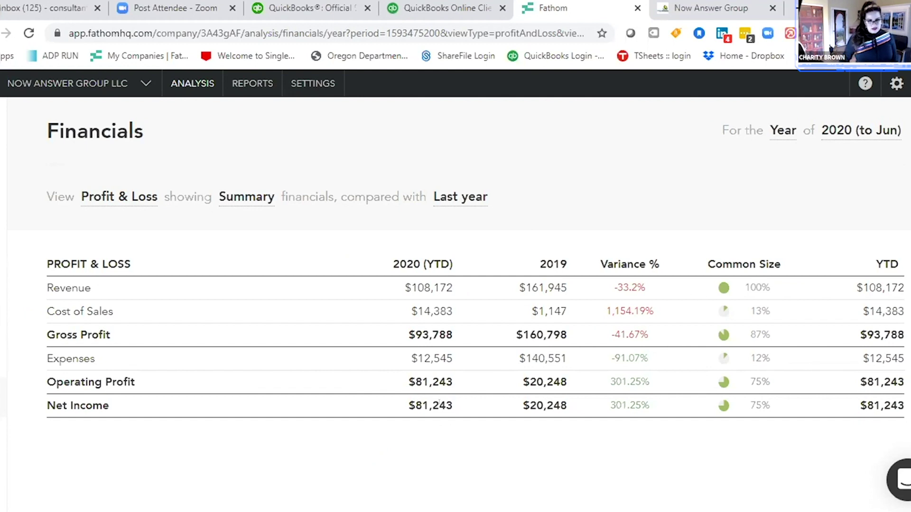
pyautogui.click(236, 195)
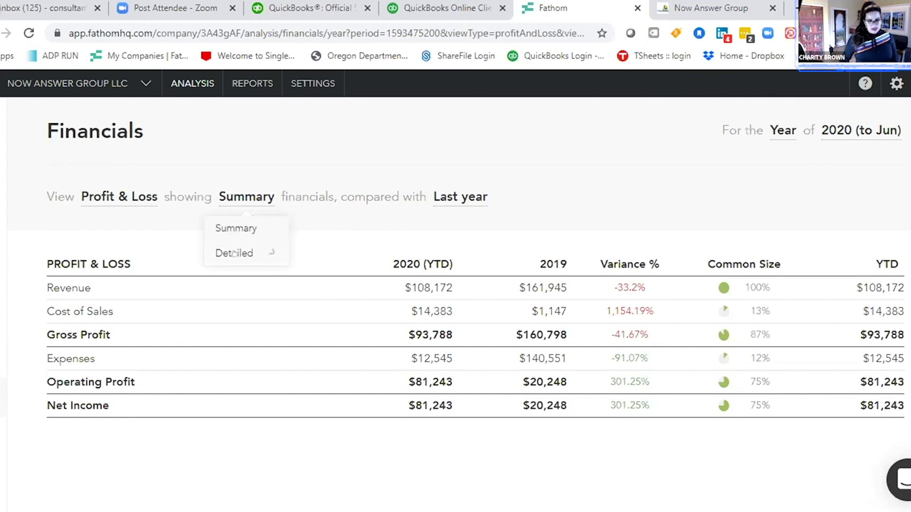
pyautogui.moveTo(234, 253)
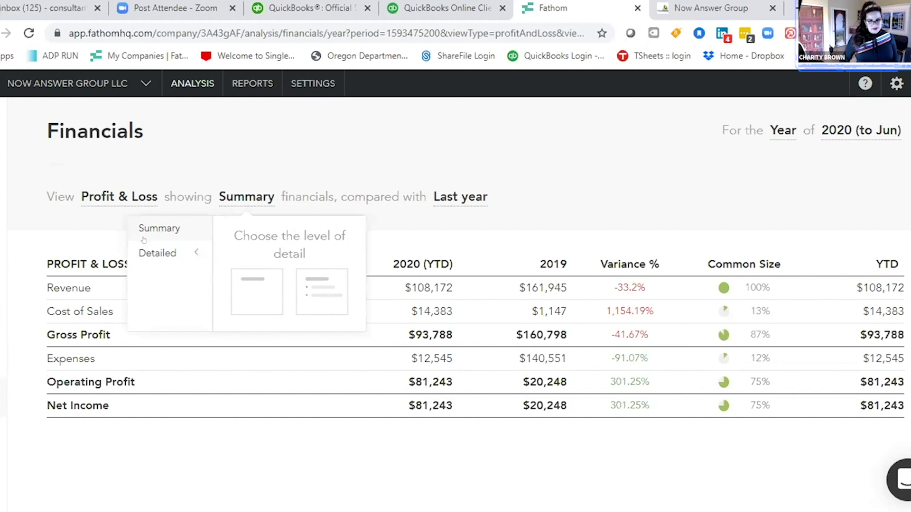
pyautogui.click(385, 185)
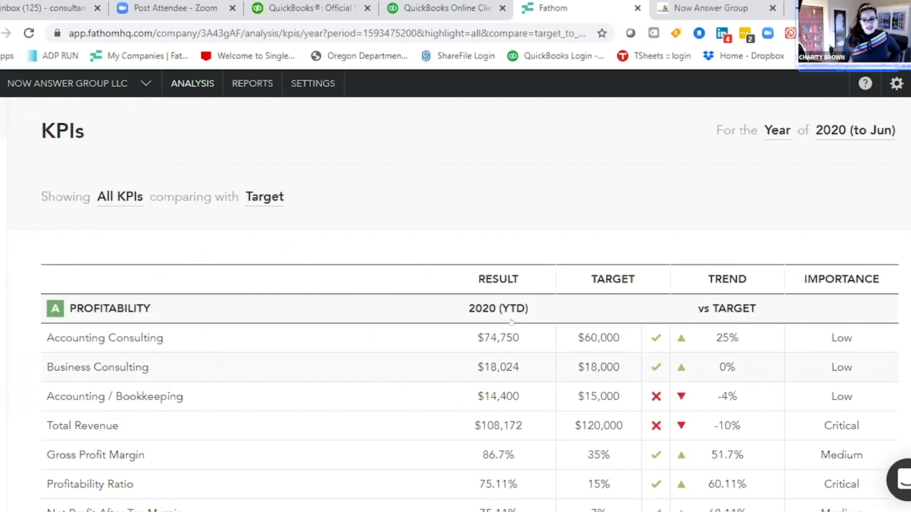
pyautogui.scroll(-10, 301, 295)
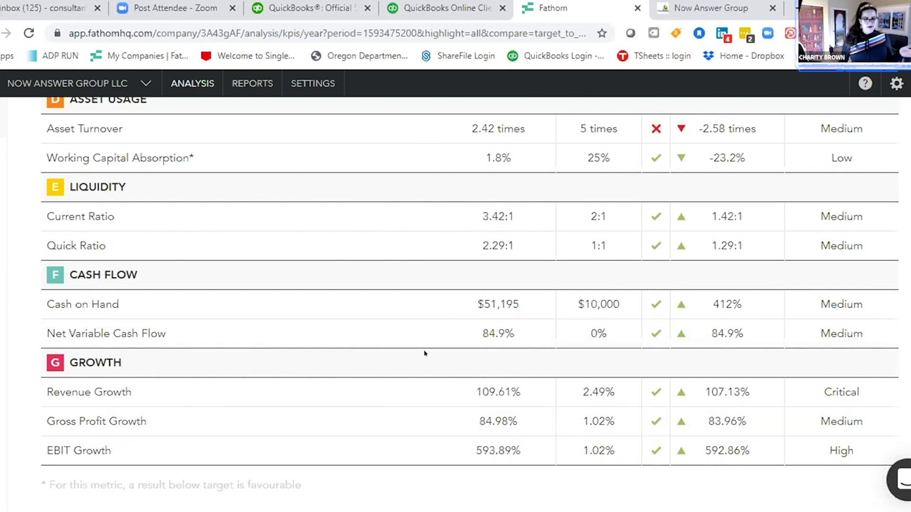
pyautogui.moveTo(7, 156)
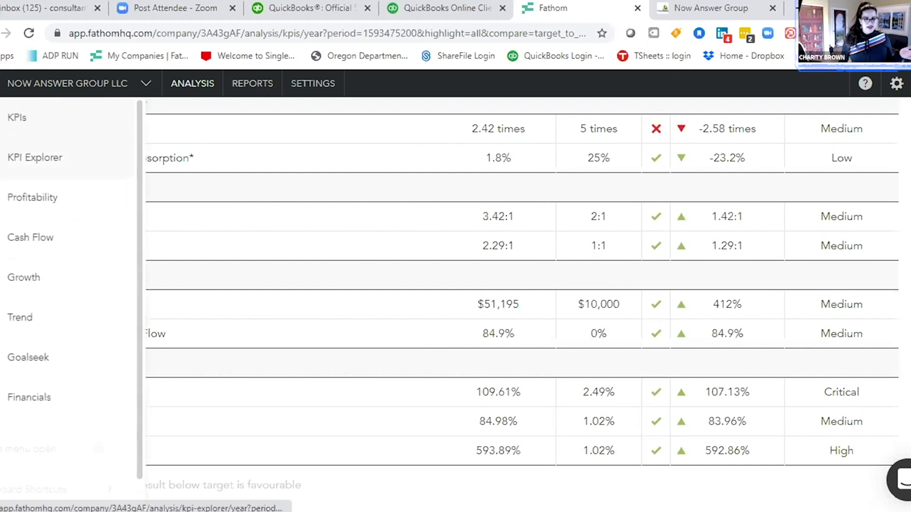
# Open KPI Explorer and scroll the 2020 year-to-date wheel: 17 of 20 KPIs on track, 85%
pyautogui.click(35, 157)
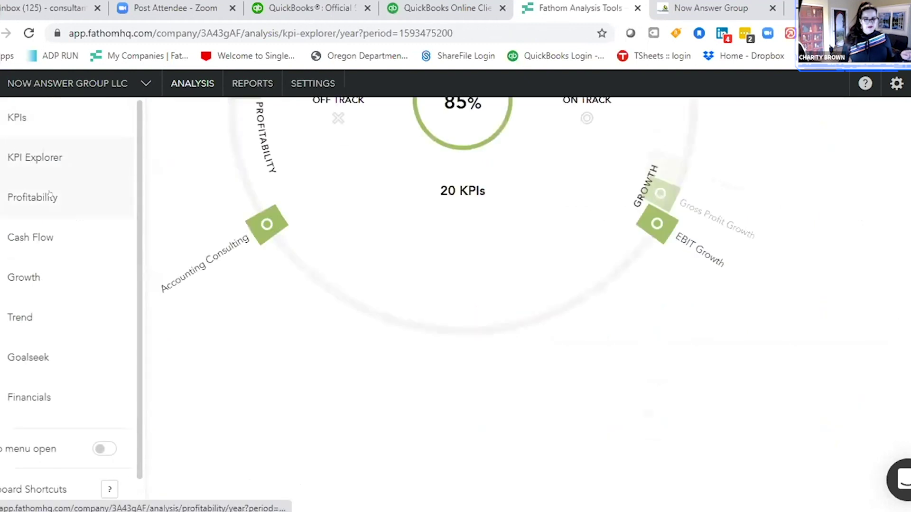
pyautogui.scroll(5, 619, 277)
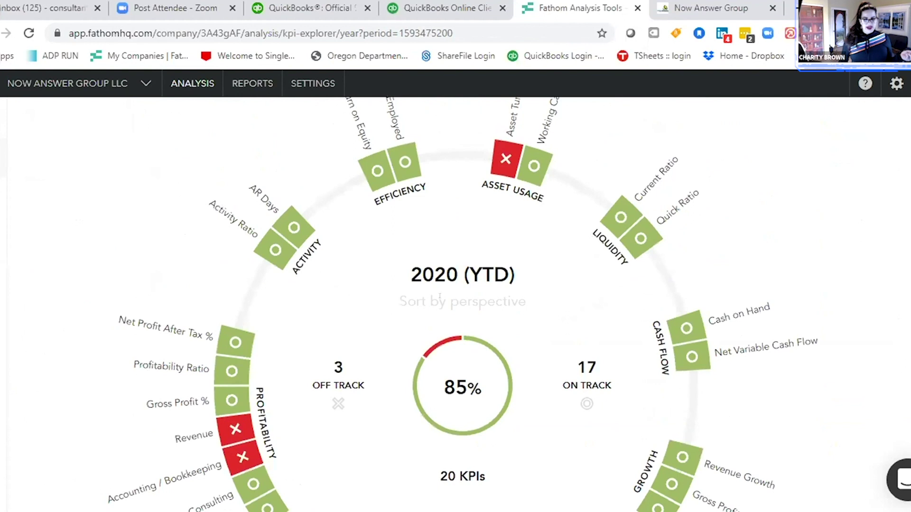
pyautogui.moveTo(504, 157)
pyautogui.scroll(3, 485, 285)
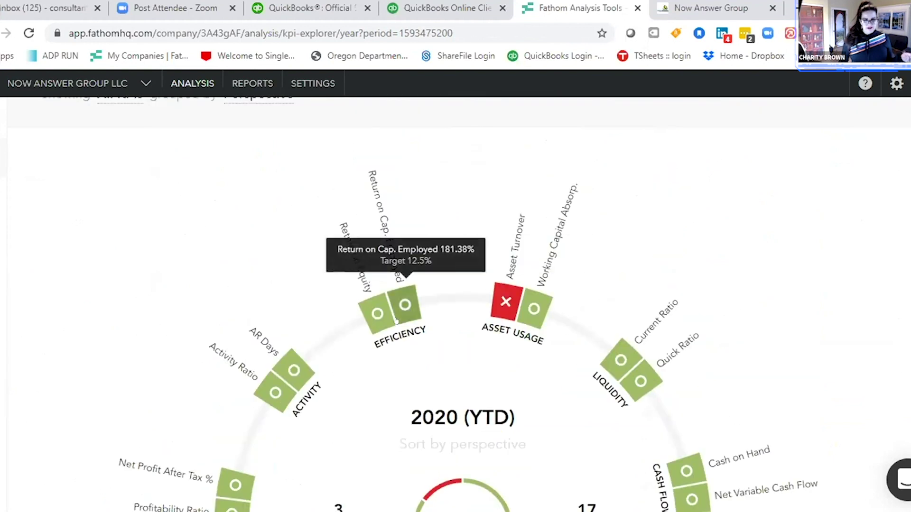
pyautogui.moveTo(281, 391)
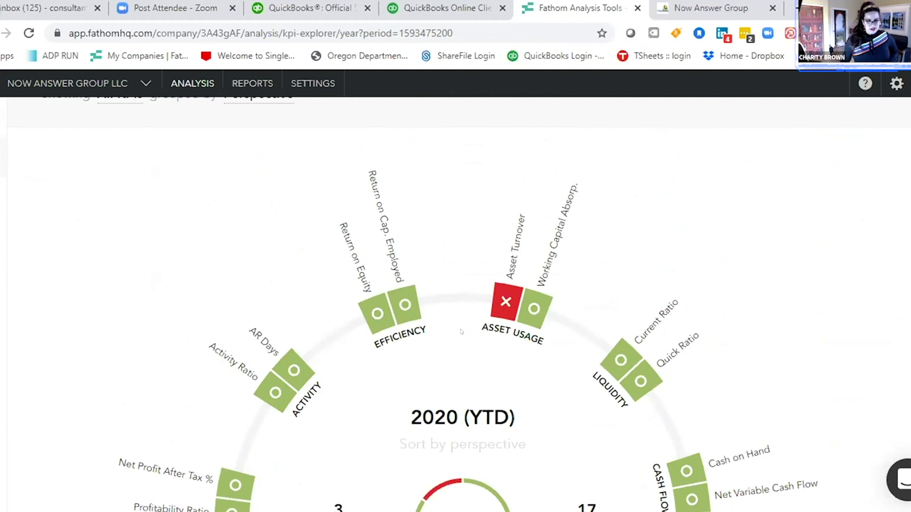
pyautogui.scroll(-3, 449, 344)
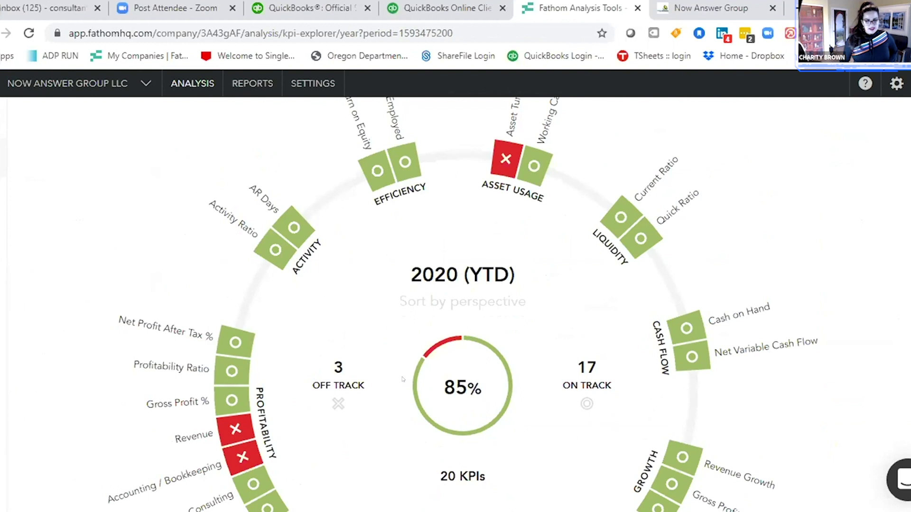
pyautogui.scroll(-2, 402, 379)
pyautogui.scroll(-2, 565, 444)
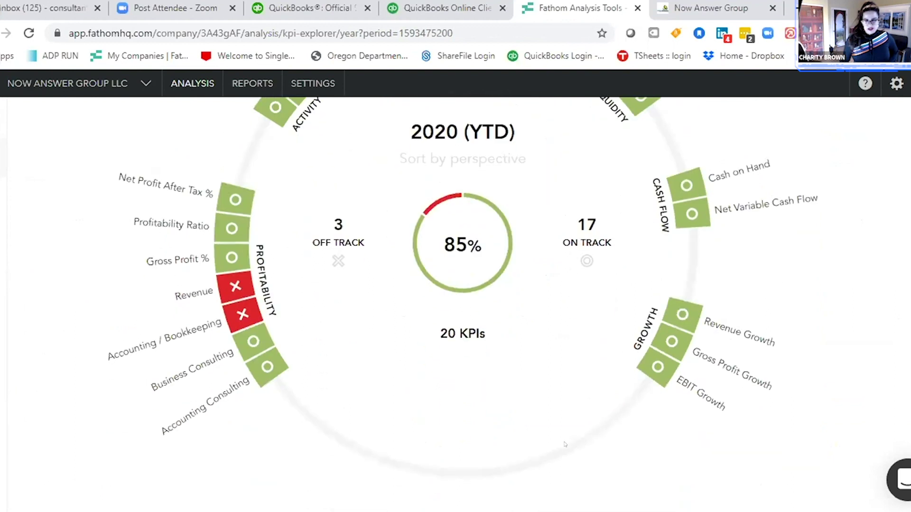
pyautogui.scroll(3, 565, 444)
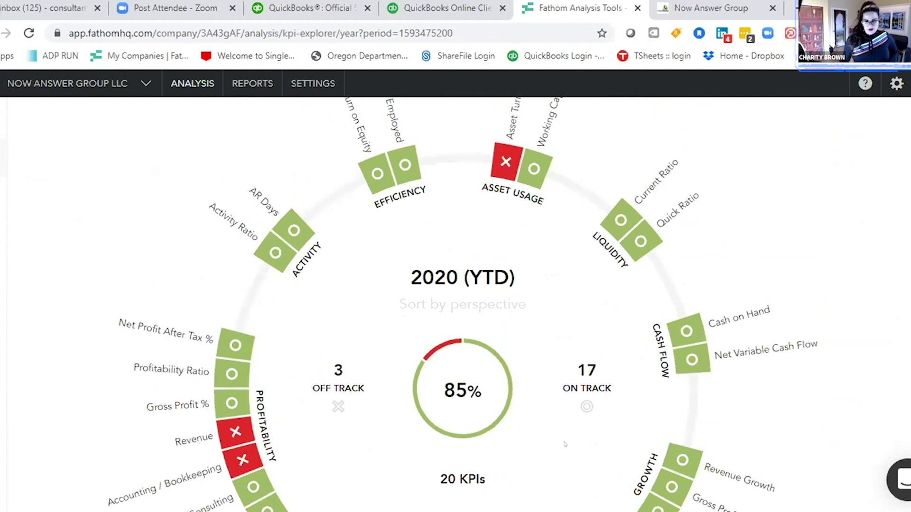
pyautogui.scroll(5, 564, 444)
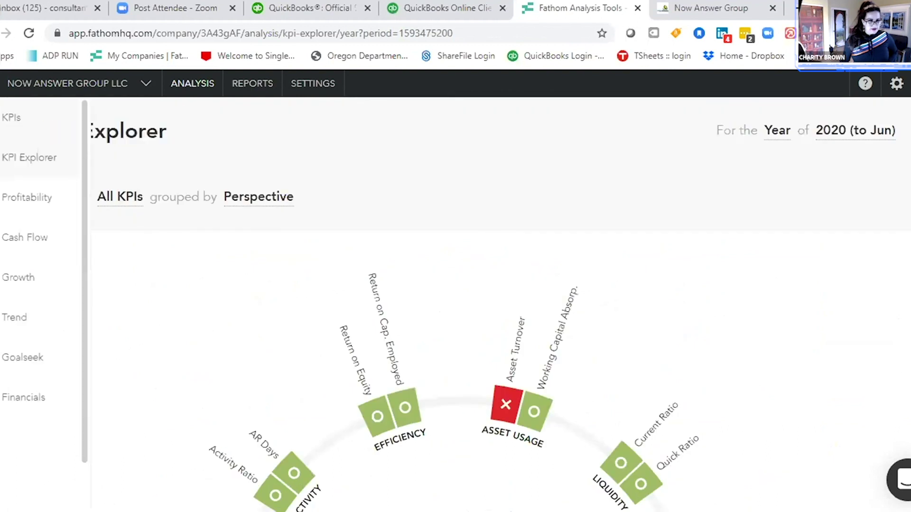
# Open KPIs and scroll the 2020 table, e.g. Accounting Consulting $74,750 against a $60,000 target
pyautogui.moveTo(1, 119)
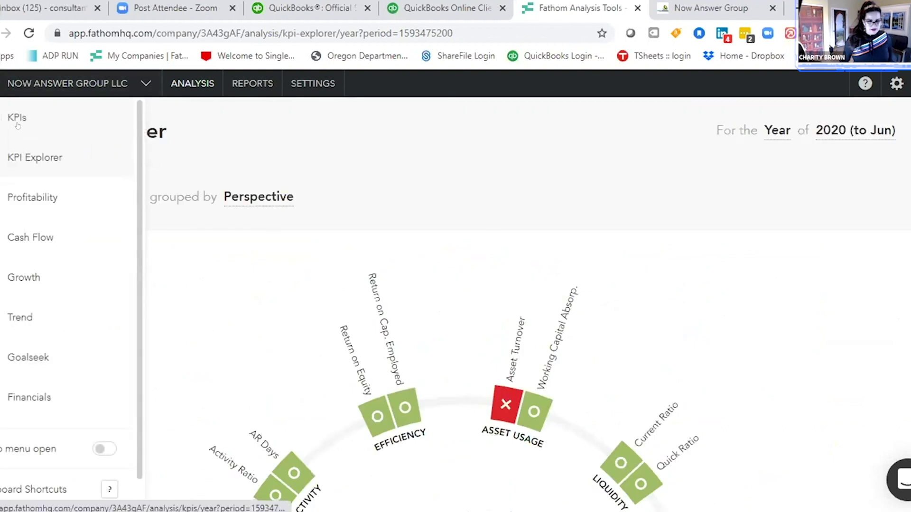
pyautogui.click(17, 124)
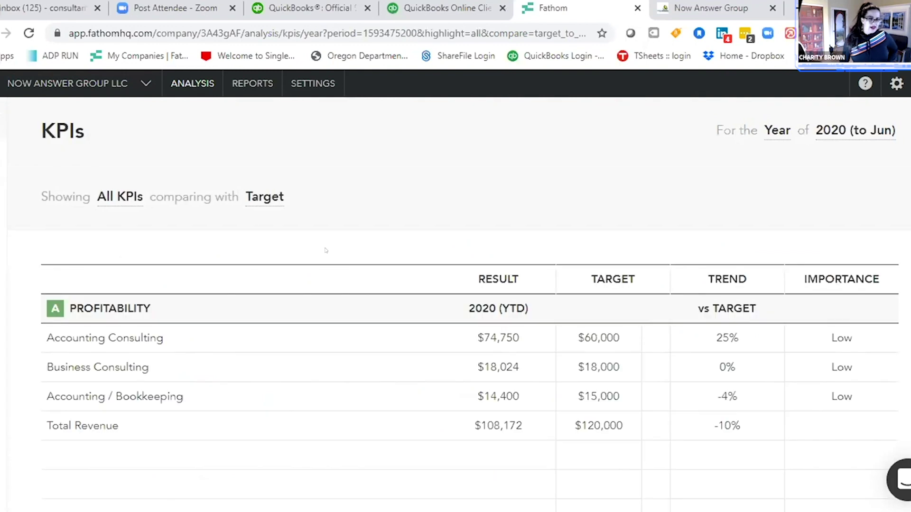
pyautogui.scroll(-4, 578, 410)
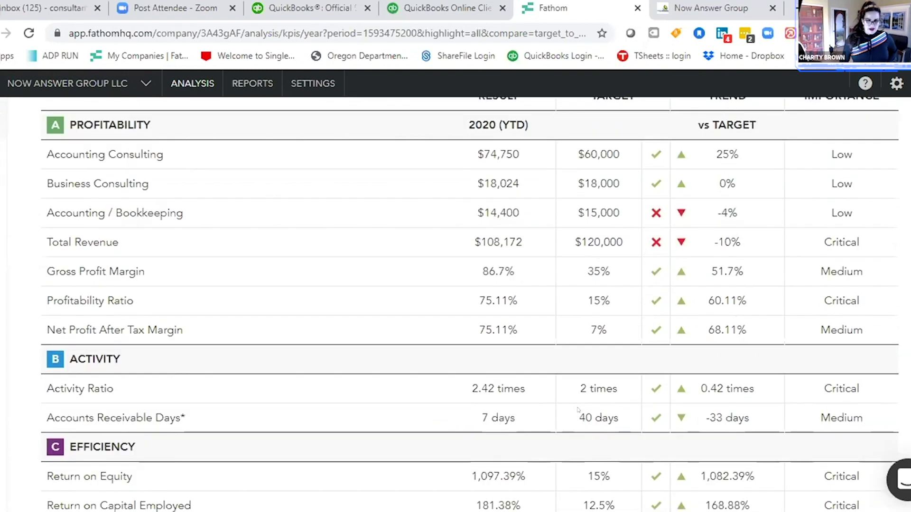
pyautogui.scroll(-4, 577, 410)
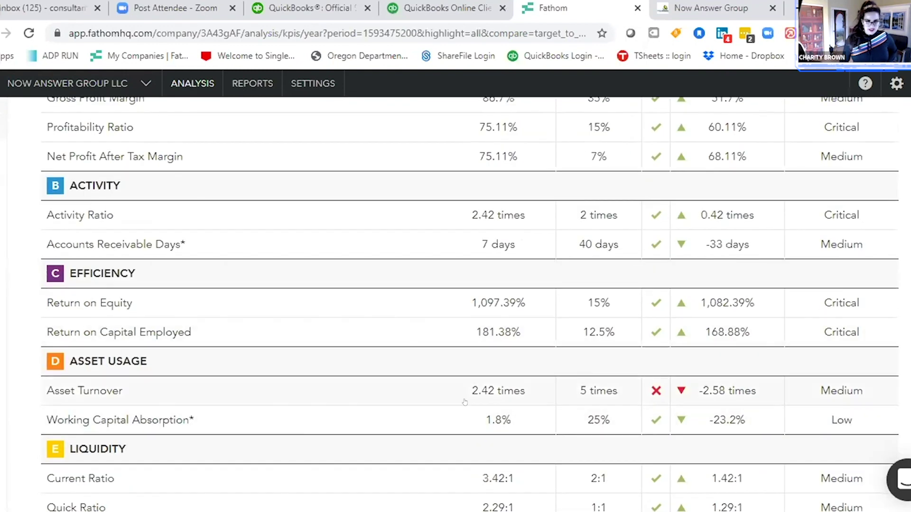
pyautogui.scroll(-5, 394, 390)
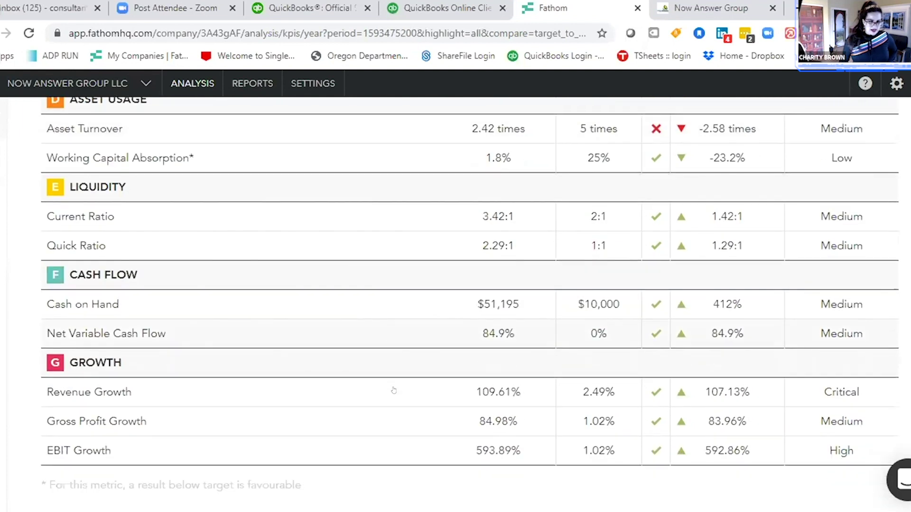
pyautogui.scroll(12, 393, 390)
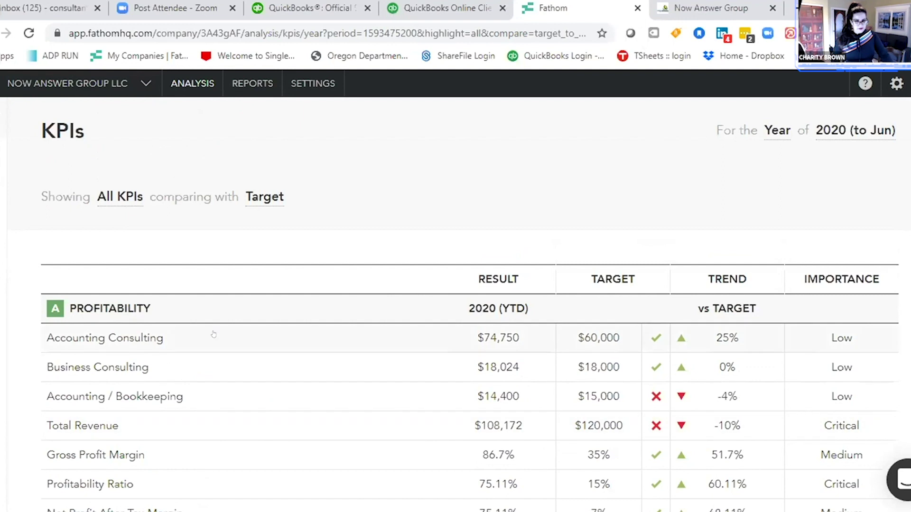
pyautogui.moveTo(1, 413)
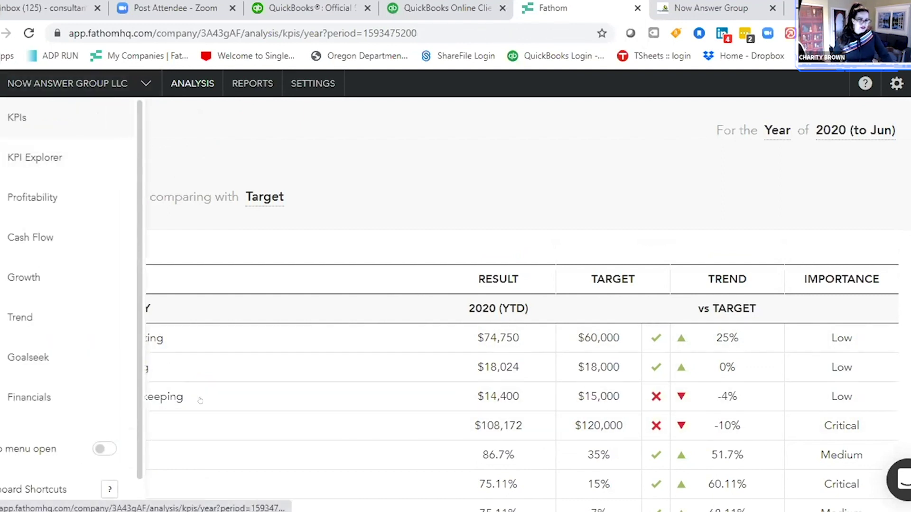
# Open the Profitability analysis and review its breakeven figures
pyautogui.moveTo(3, 285)
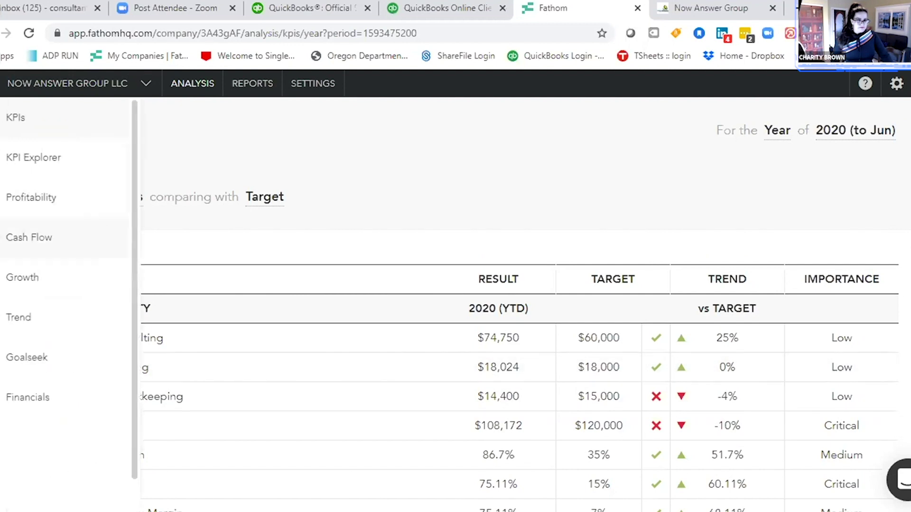
pyautogui.click(5, 196)
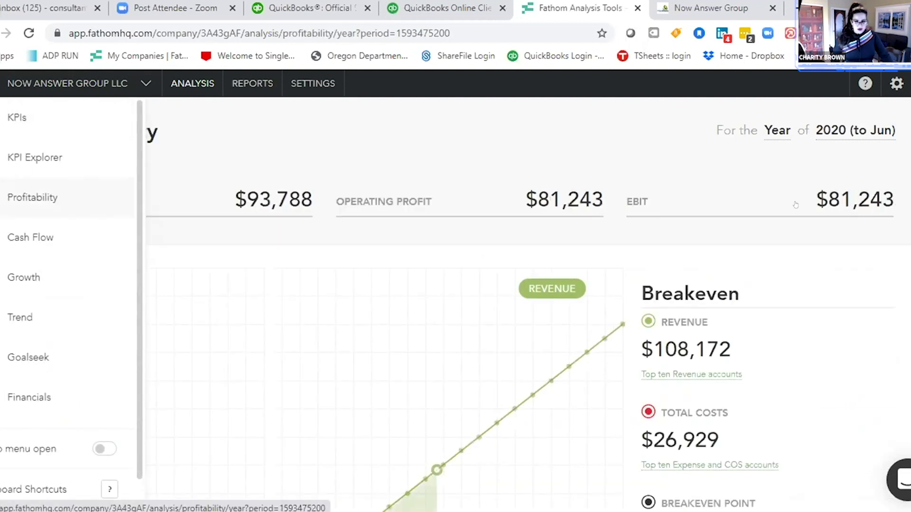
pyautogui.scroll(-5, 715, 334)
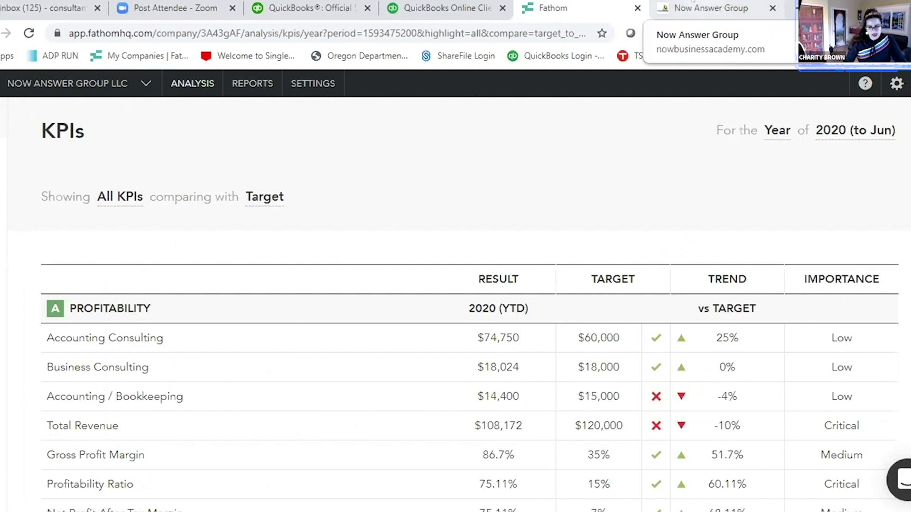
# Switch briefly to the Now Answer Group tab, then return and scroll the KPIs table
pyautogui.click(692, 2)
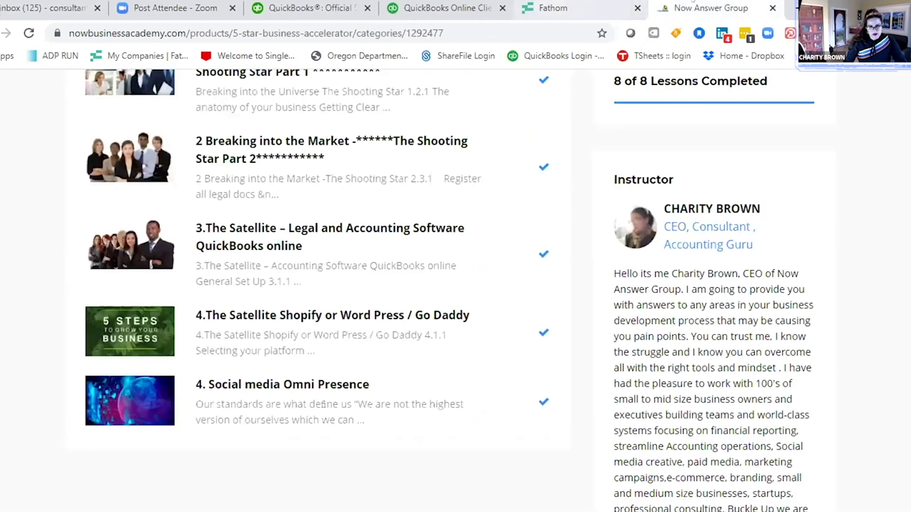
pyautogui.click(569, 7)
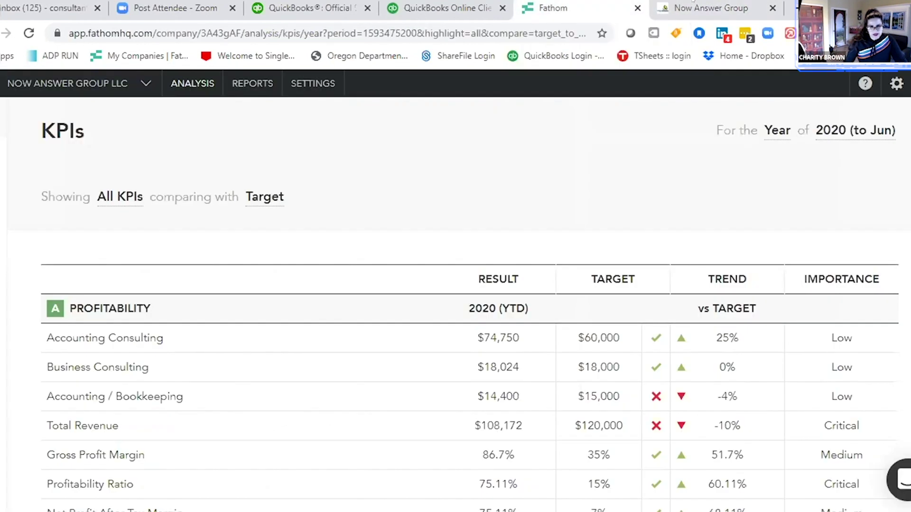
pyautogui.scroll(-8, 486, 447)
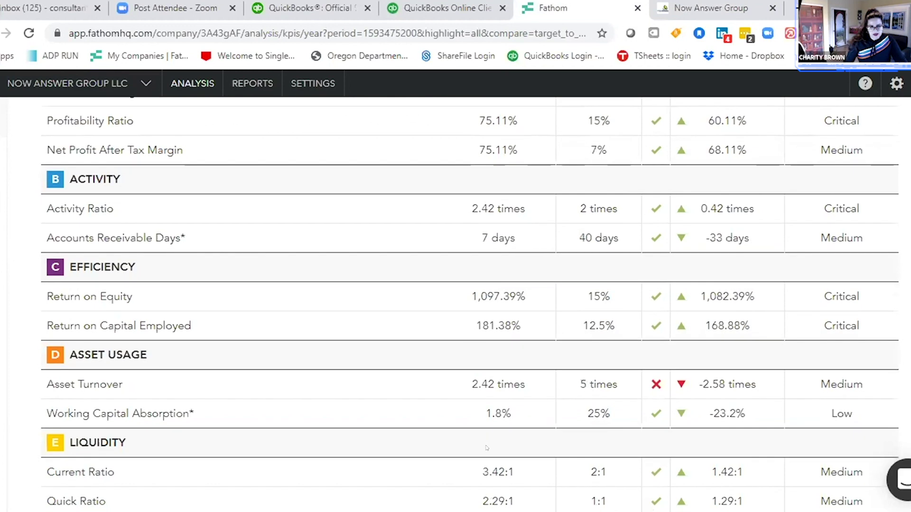
pyautogui.scroll(-5, 486, 448)
pyautogui.scroll(13, 487, 448)
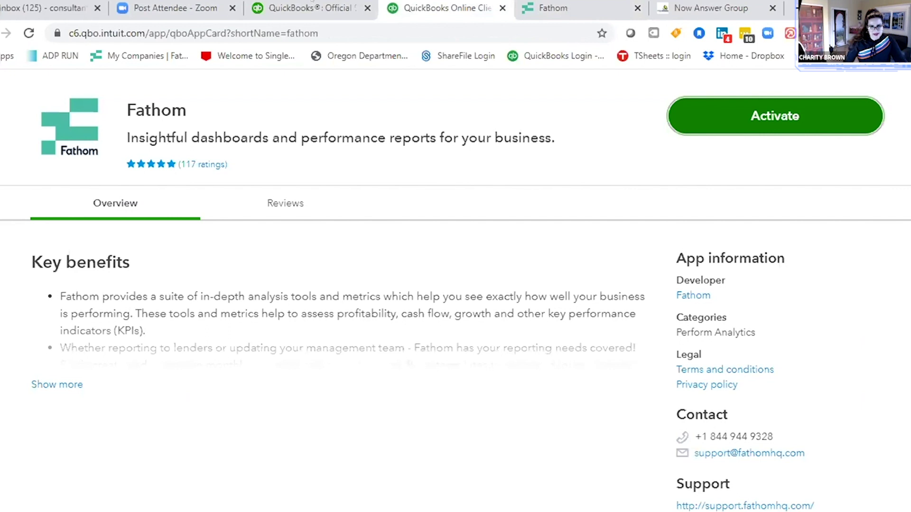
# Switch to the QuickBooks official 'Bookkeeping and beyond' site and close the Fathom analysis tab
pyautogui.click(312, 2)
pyautogui.hotkey('ctrl', 'Tab')
pyautogui.hotkey('ctrl', 'Tab')
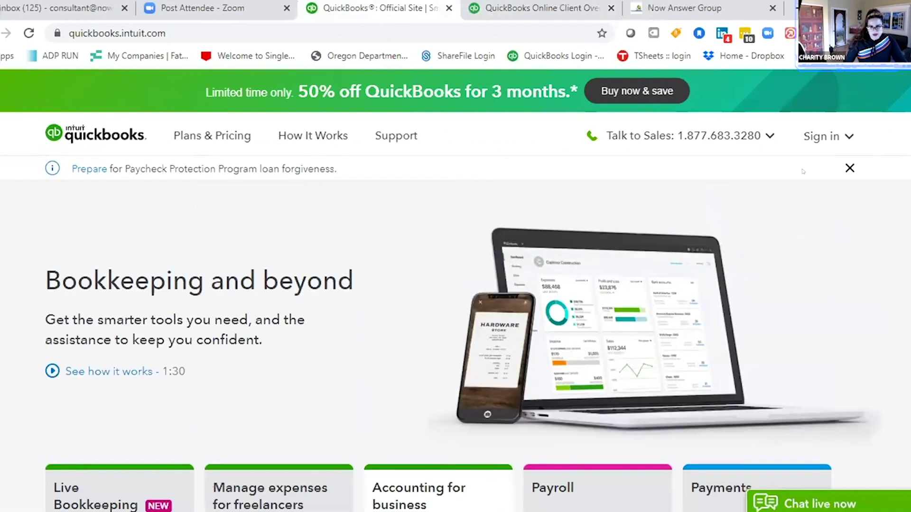
# Open the QuickBooks Sign in login page in a background tab
pyautogui.moveTo(827, 136)
pyautogui.middleClick(687, 175)
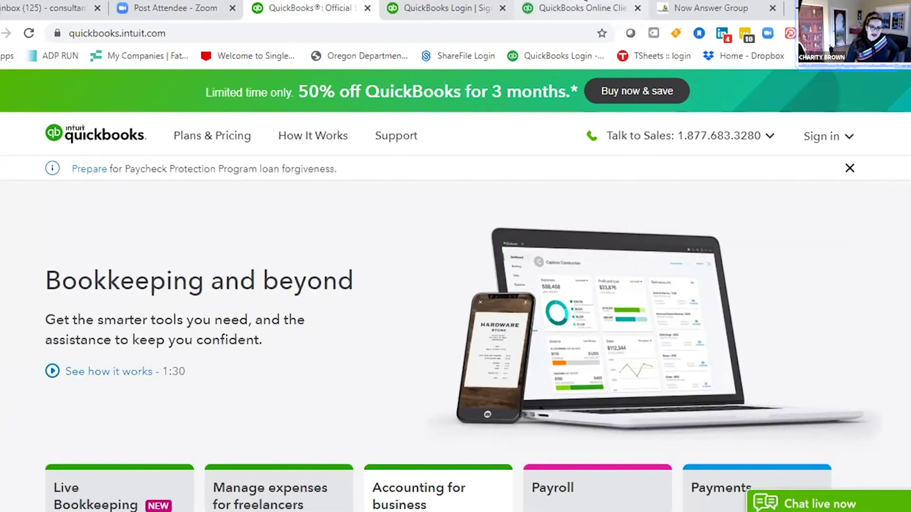
pyautogui.scroll(-15, 322, 403)
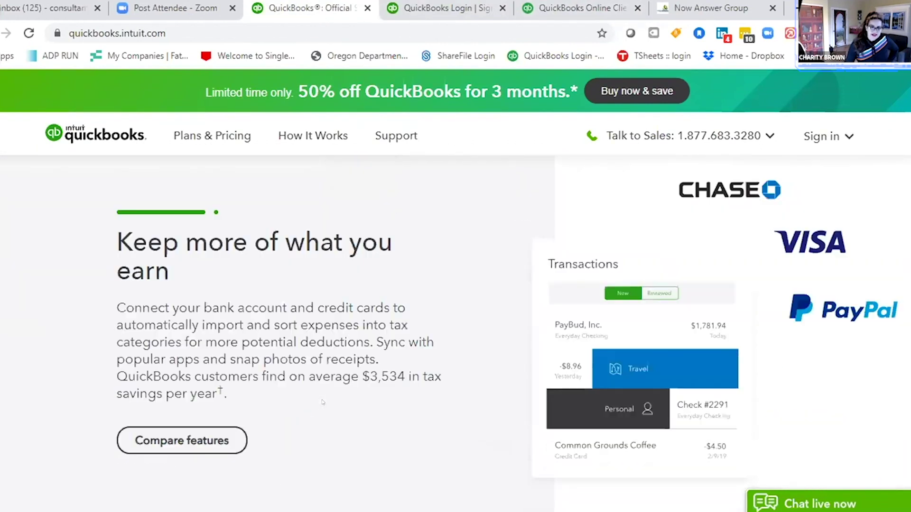
pyautogui.scroll(-6, 322, 402)
pyautogui.scroll(4, 322, 403)
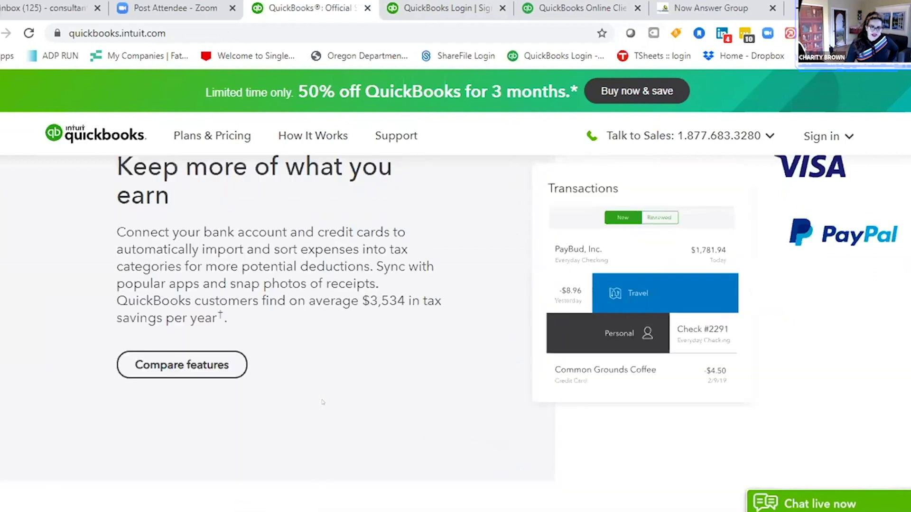
pyautogui.scroll(3, 323, 402)
# Show the Live Bookkeeping offering, 'Virtual bookkeepers. Real results.', instead of plan pricing
pyautogui.scroll(-10, 322, 402)
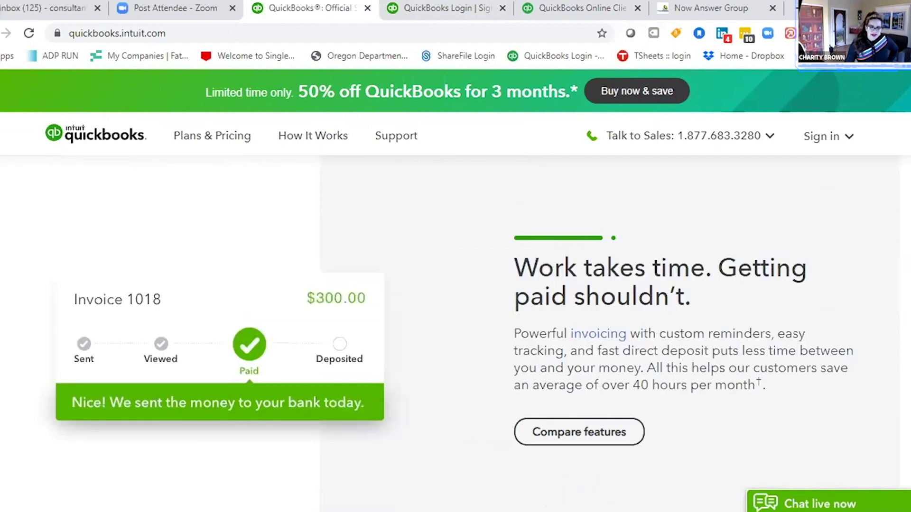
pyautogui.scroll(-4, 530, 353)
pyautogui.scroll(12, 530, 353)
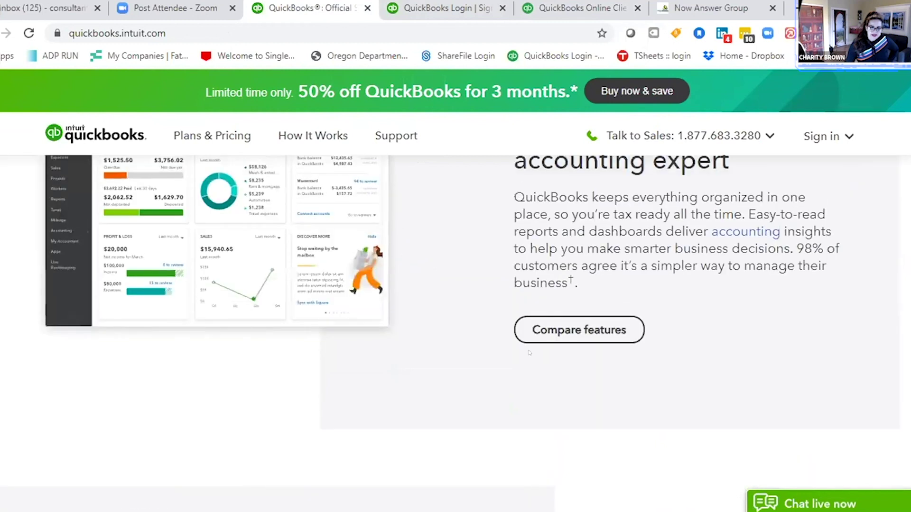
pyautogui.scroll(10, 529, 353)
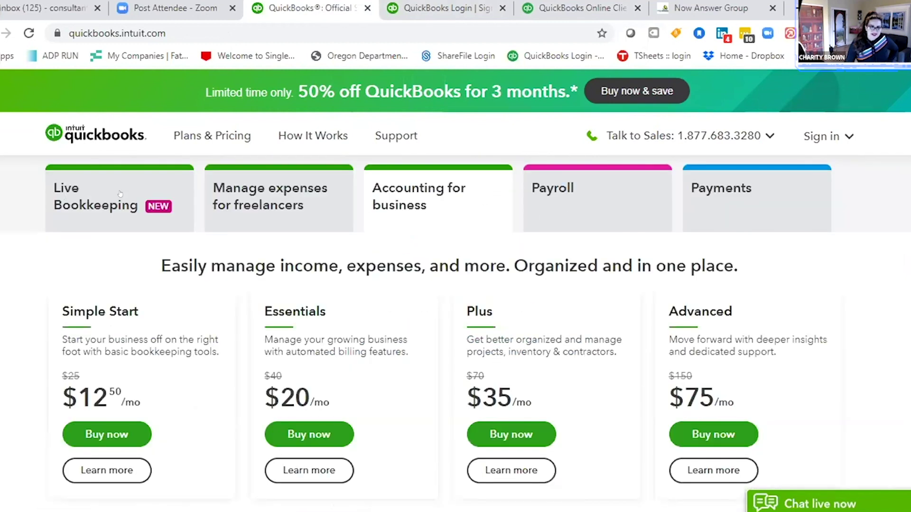
pyautogui.click(86, 194)
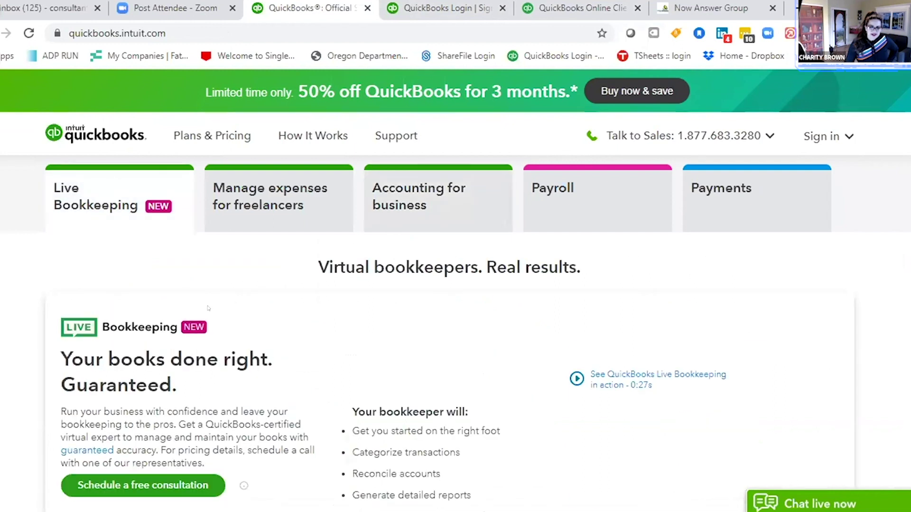